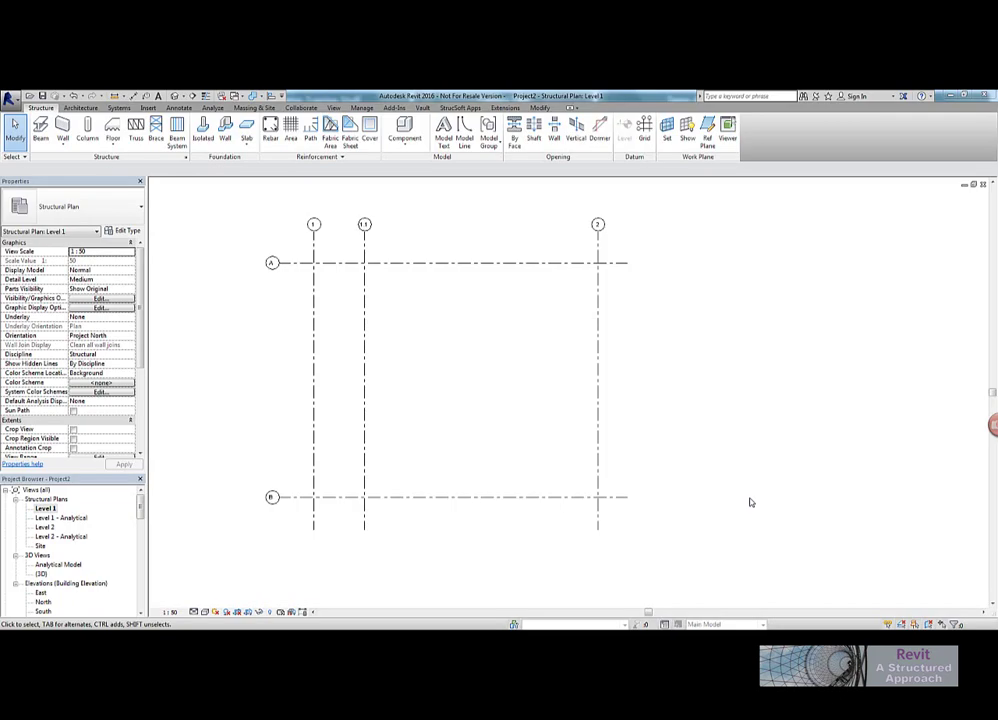
Start placing Structural walls on Level 1 using the Precast Concrete Wall type.
middle_drag(479, 403, 434, 350)
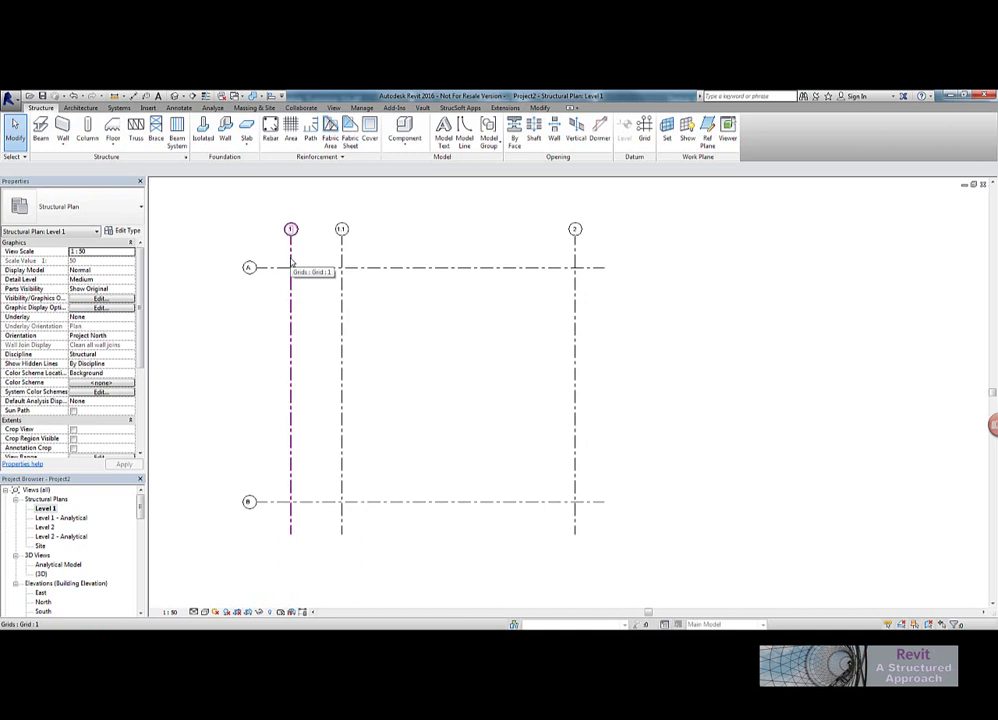
click(63, 140)
click(95, 163)
middle_drag(203, 216, 225, 224)
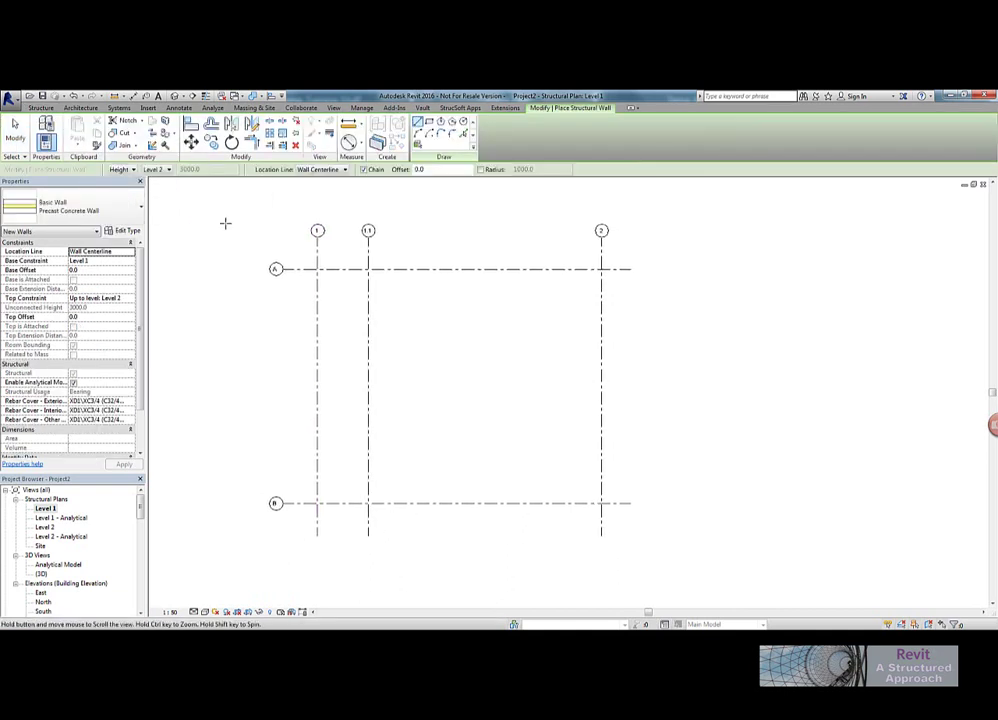
click(124, 231)
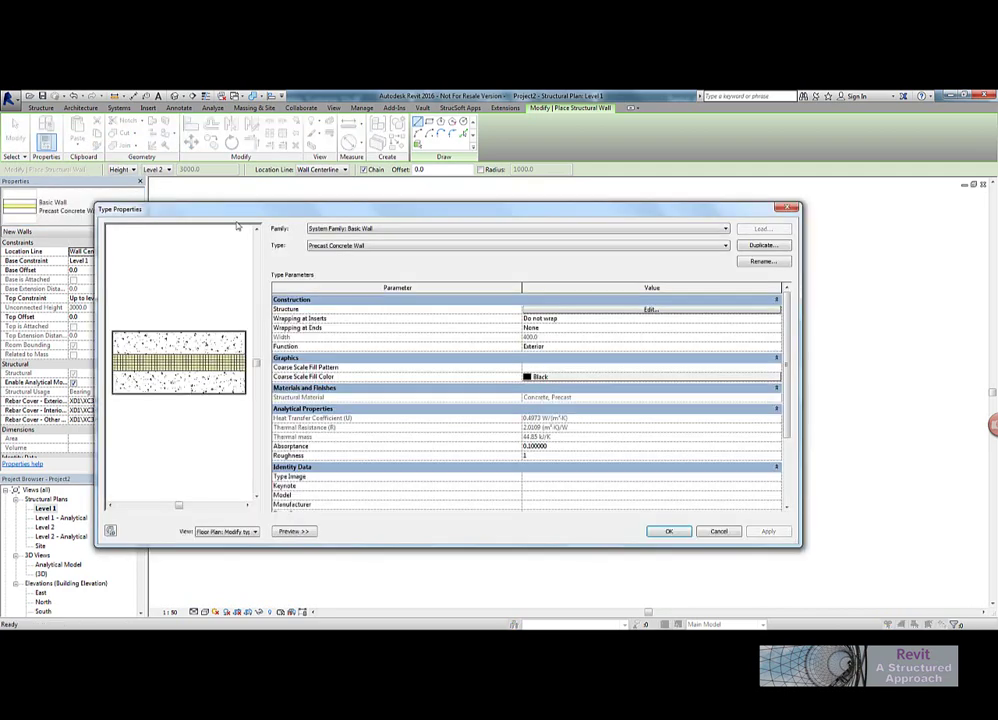
drag(706, 214, 772, 215)
click(731, 312)
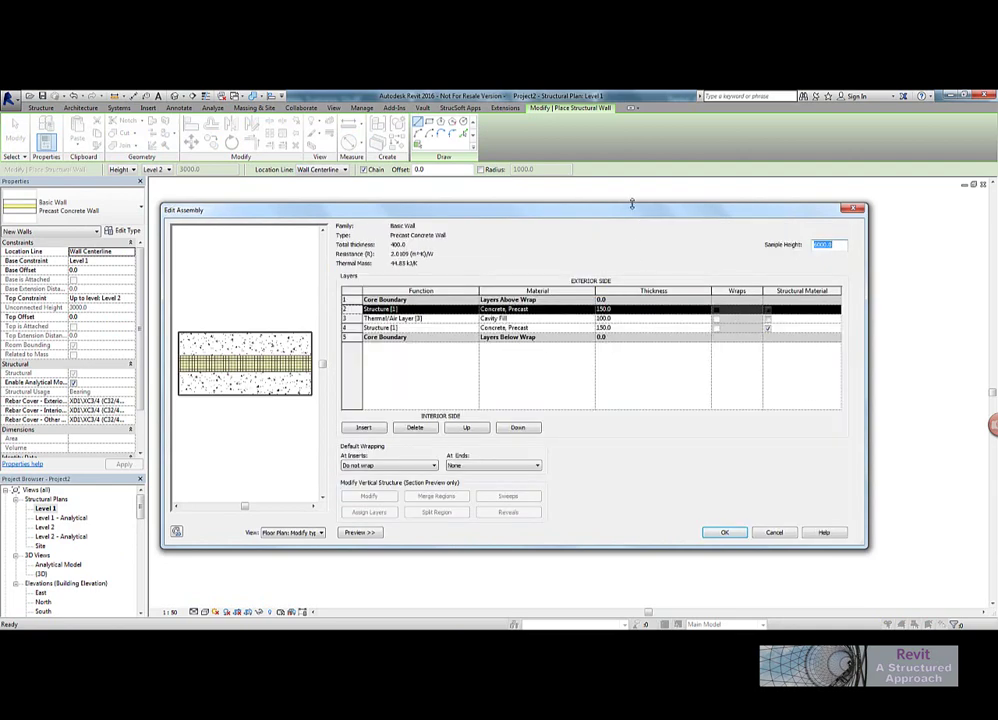
drag(633, 215, 659, 217)
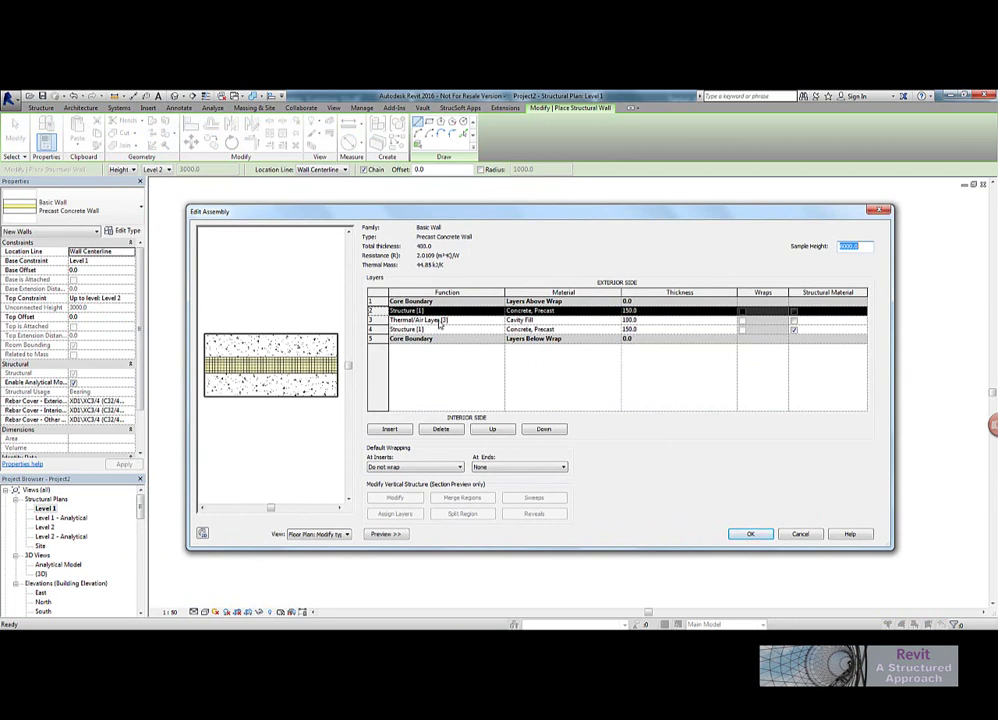
click(652, 321)
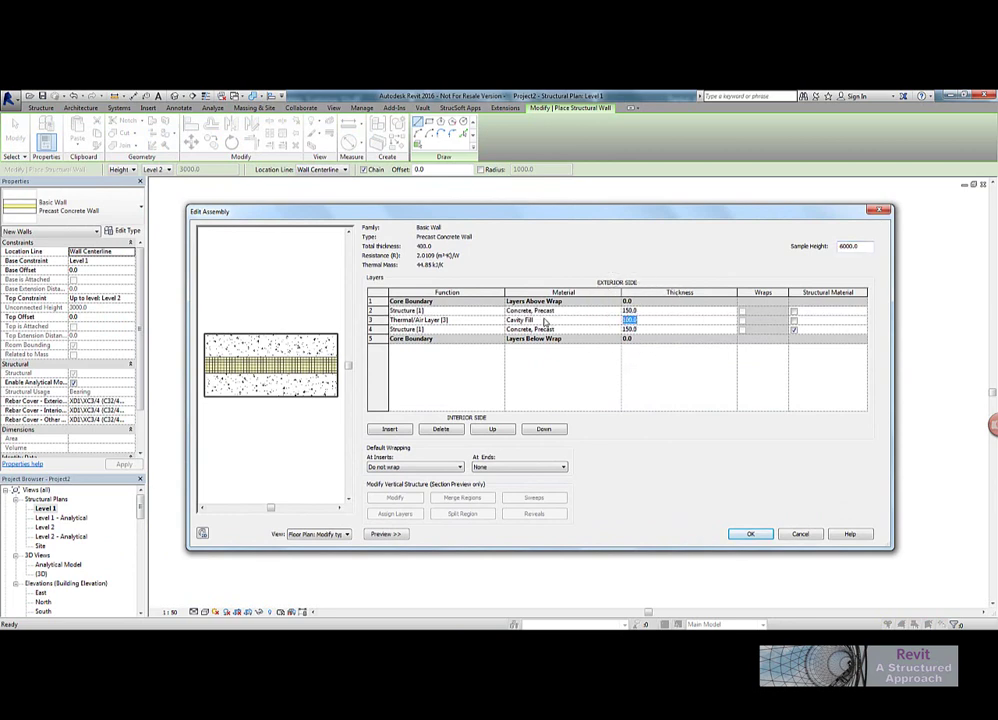
click(758, 534)
click(761, 535)
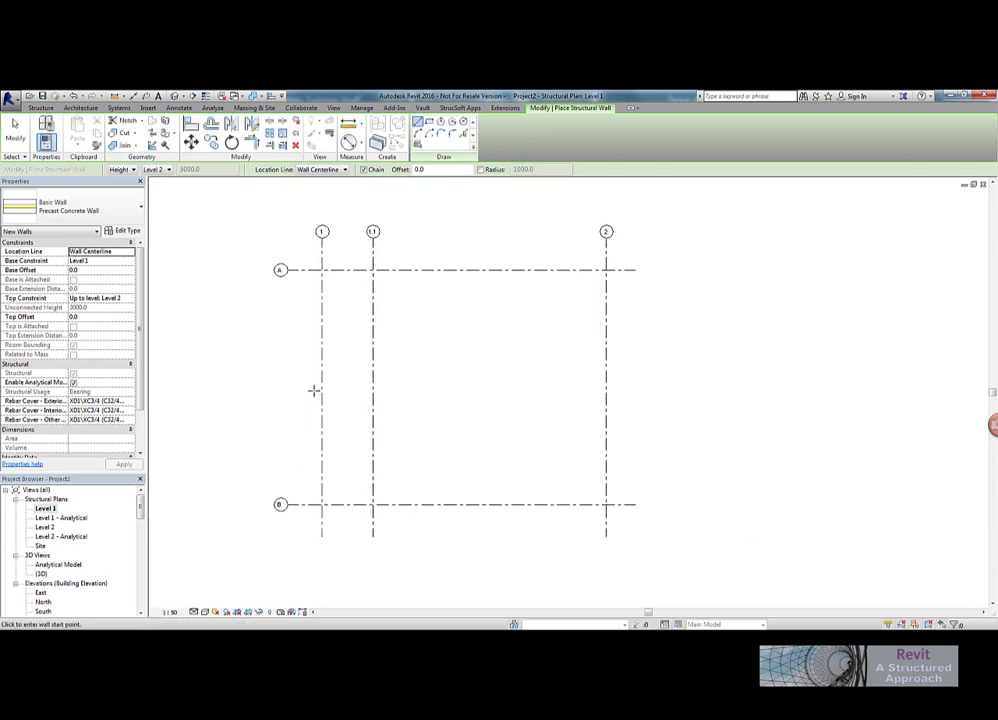
Draw the precast wall from grid 1/B to 1/A, then 1200 along grid A.
click(322, 504)
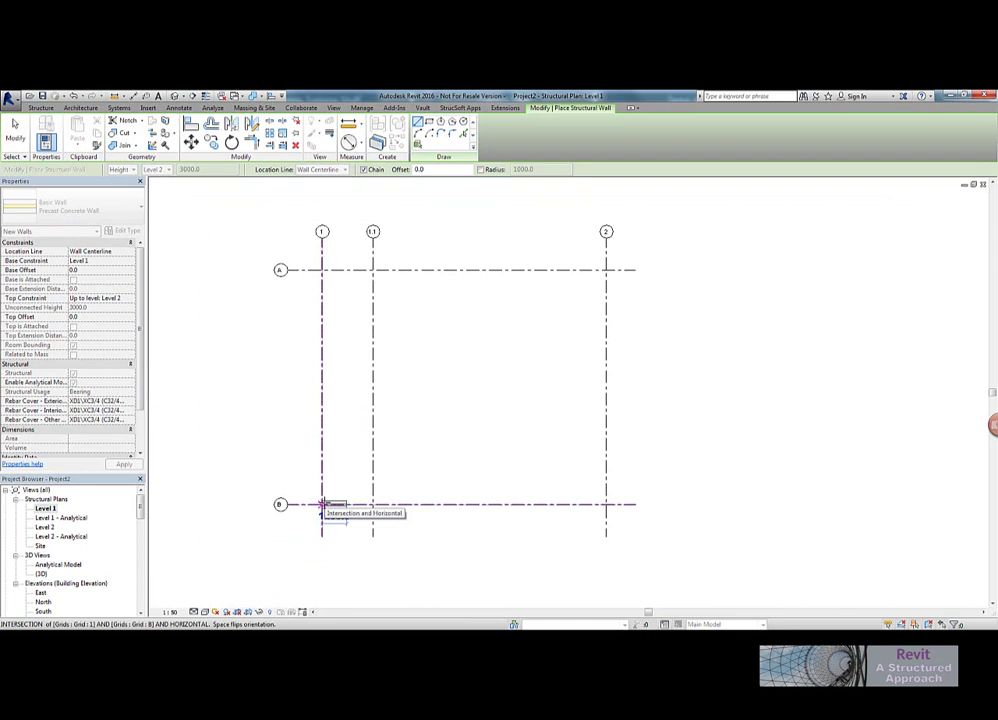
click(322, 269)
click(340, 290)
key(Escape)
key(Escape)
scroll(328, 263, up, 5)
scroll(305, 273, up, 3)
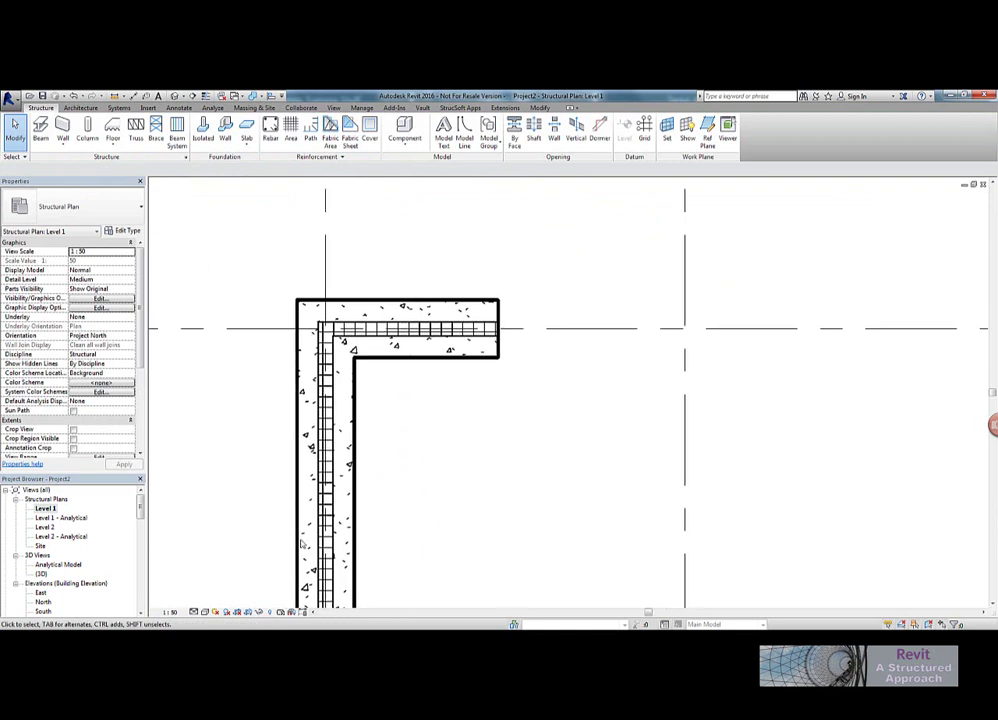
Switch the plan's Detail Level to Coarse, then back to Medium.
click(196, 612)
click(210, 580)
click(196, 612)
click(212, 590)
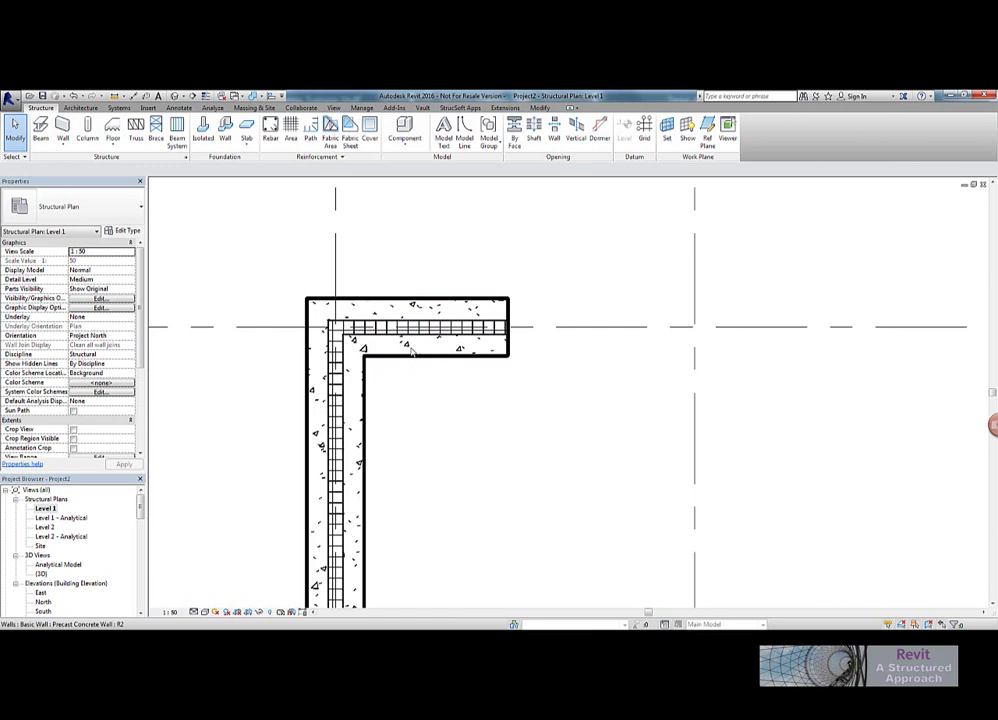
scroll(414, 343, down, 2)
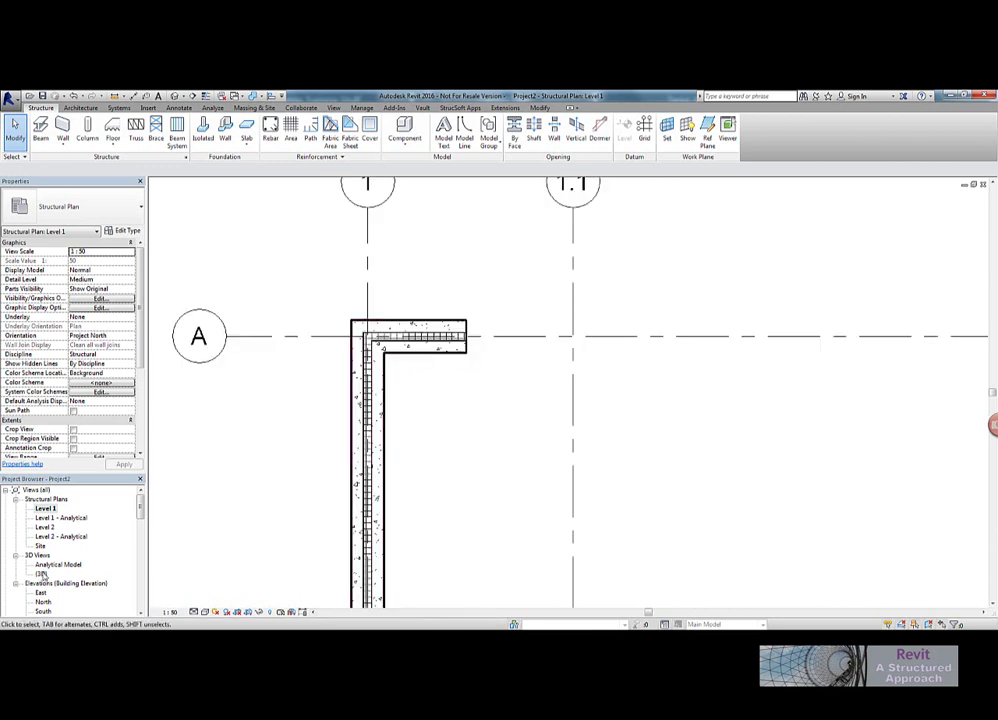
In the default {3D} view, select the precast walls and switch to wireframe with WF.
double_click(41, 574)
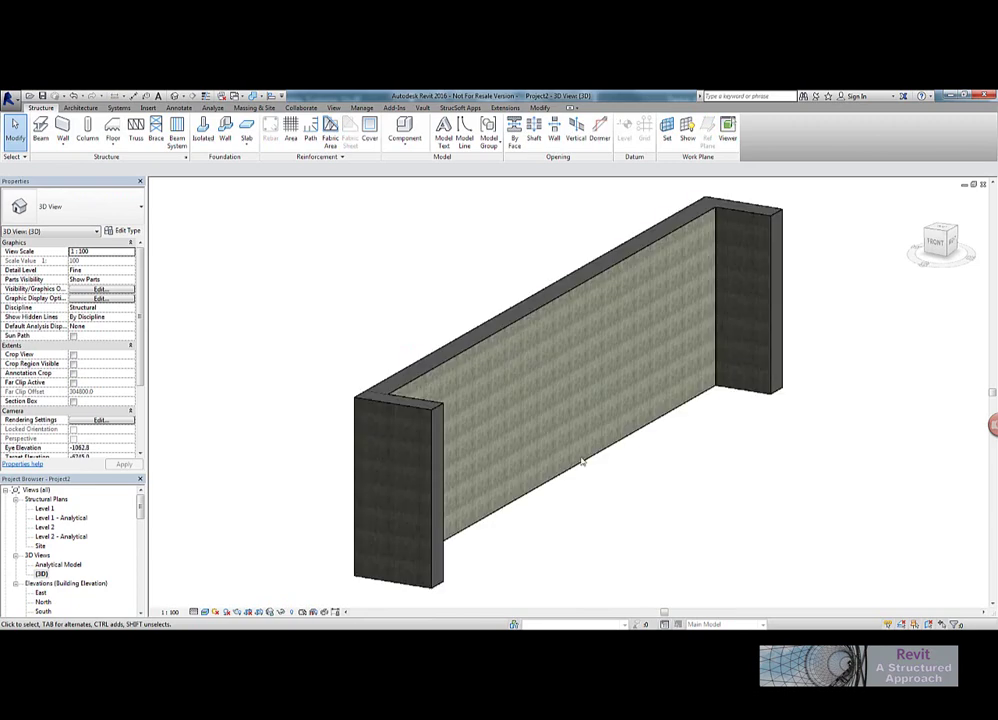
mouse_move(581, 459)
shift+middle_down()
mouse_move(671, 468)
mouse_move(820, 447)
mouse_move(724, 475)
mouse_move(746, 464)
shift+middle_up()
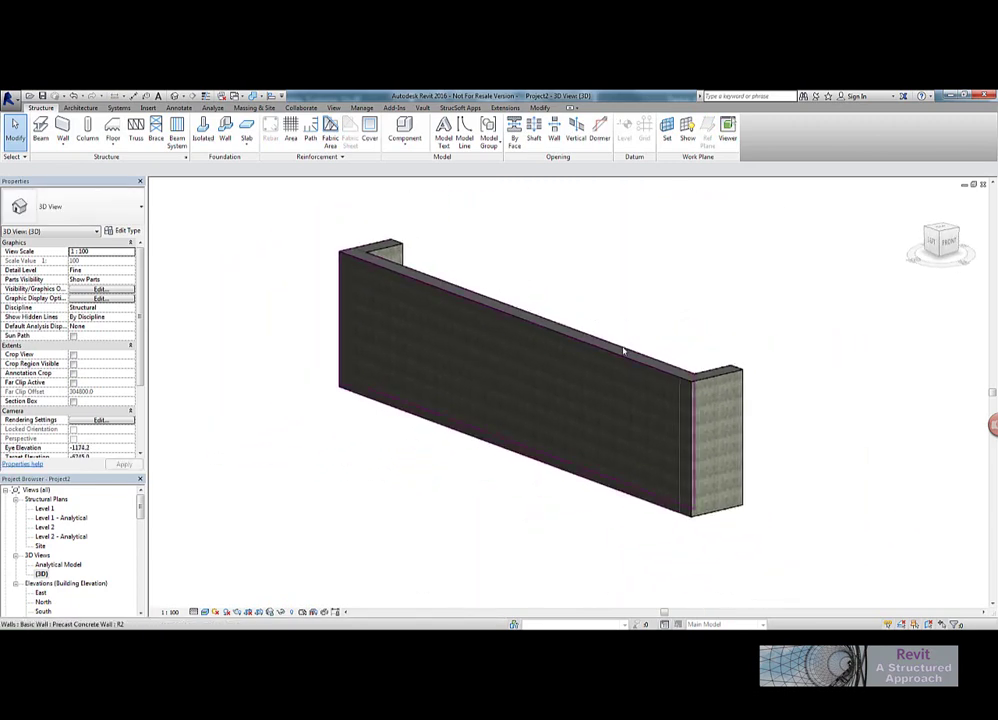
click(623, 350)
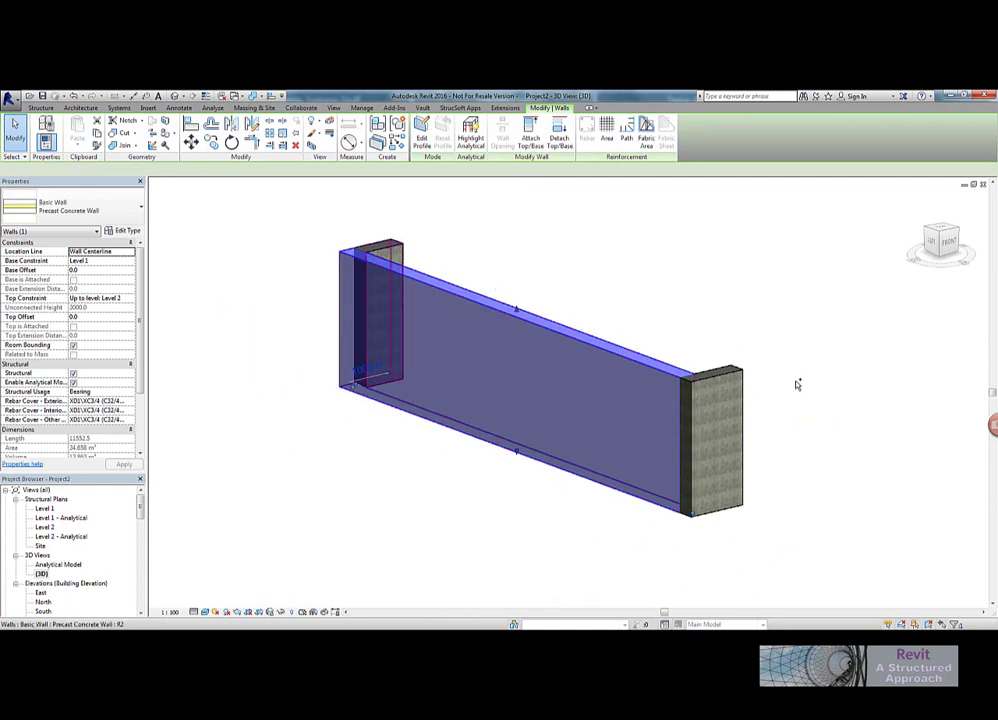
key(w)
key(f)
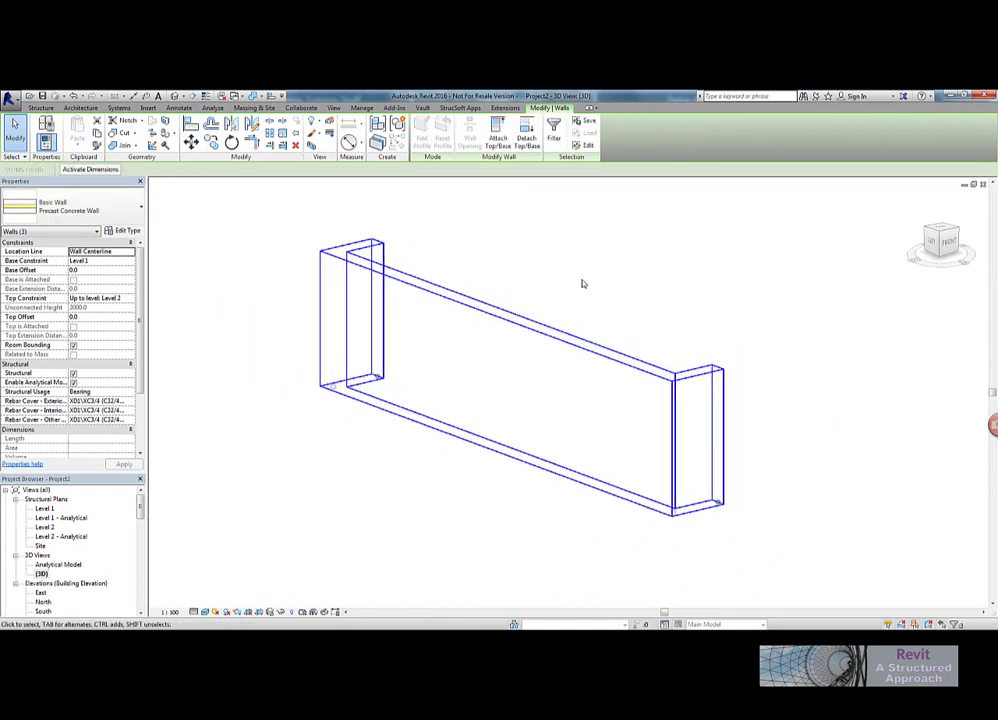
middle_drag(582, 284, 526, 269)
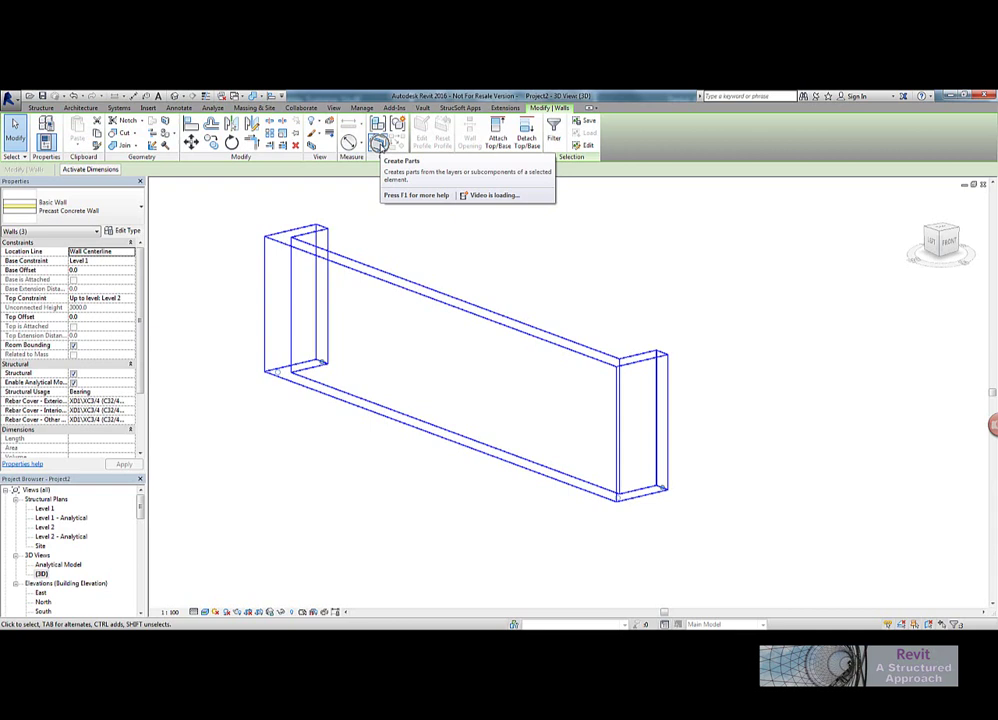
Create Parts from the selected walls and orbit to inspect the resulting layers.
click(380, 144)
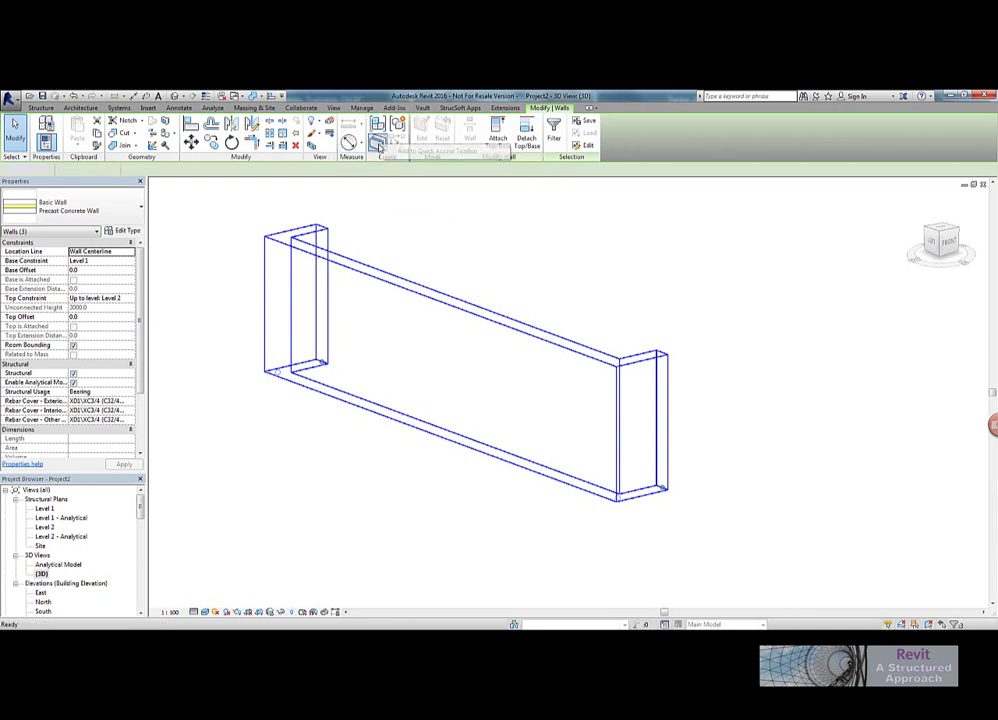
click(443, 221)
shift+middle_drag(579, 283, 583, 335)
scroll(631, 406, up, 3)
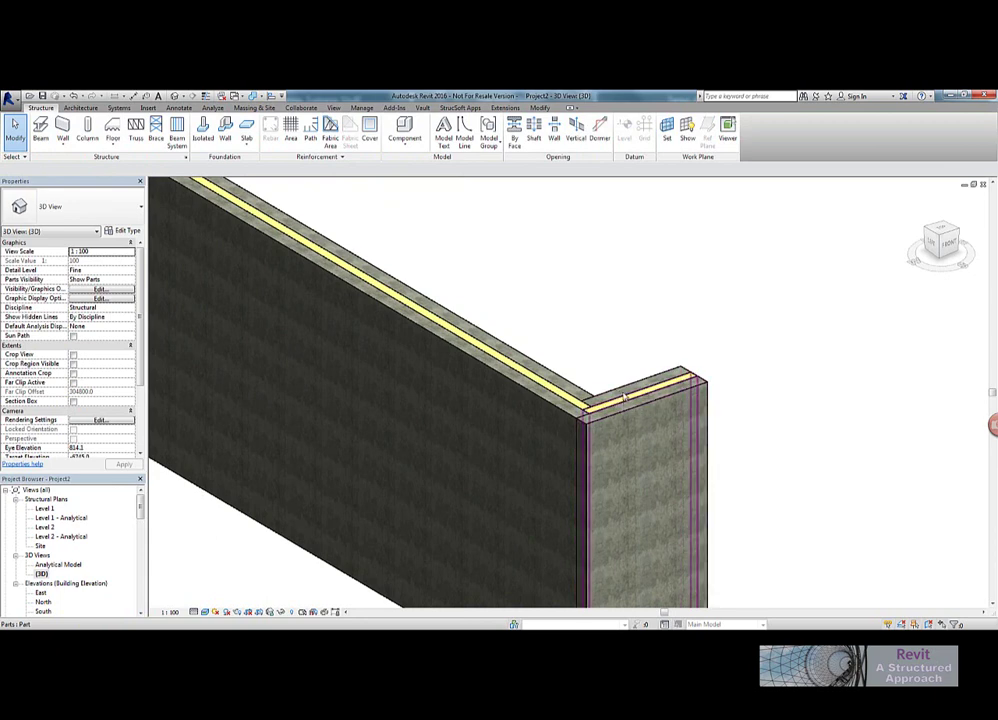
scroll(586, 390, down, 5)
shift+middle_drag(584, 388, 408, 330)
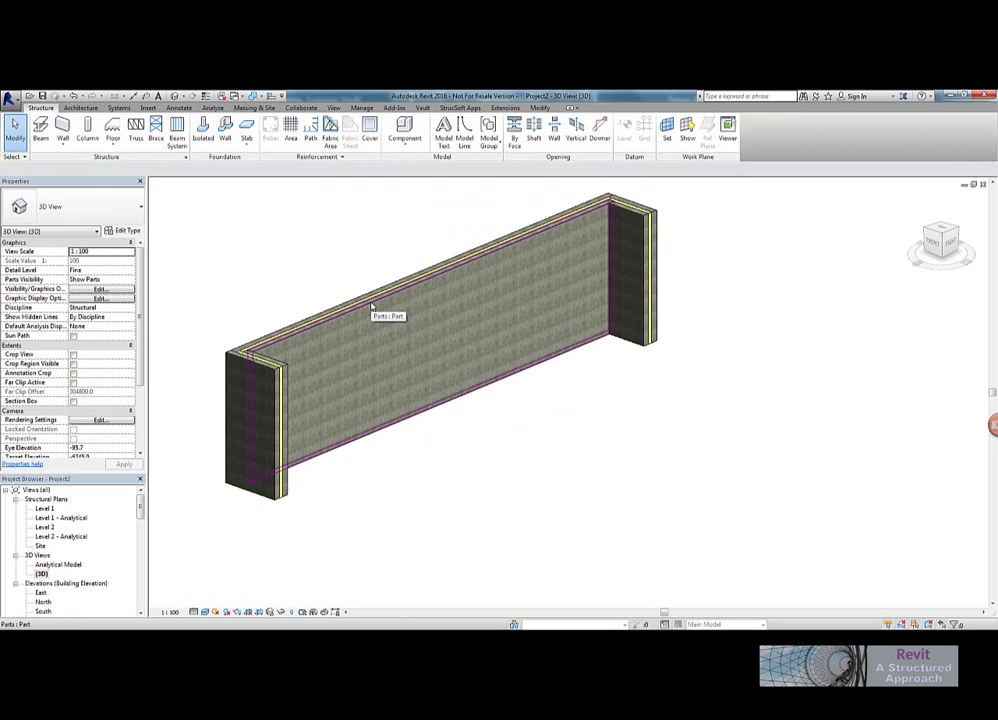
Turn on Show Shape Handles for the inner wall part and the end wall part.
click(386, 305)
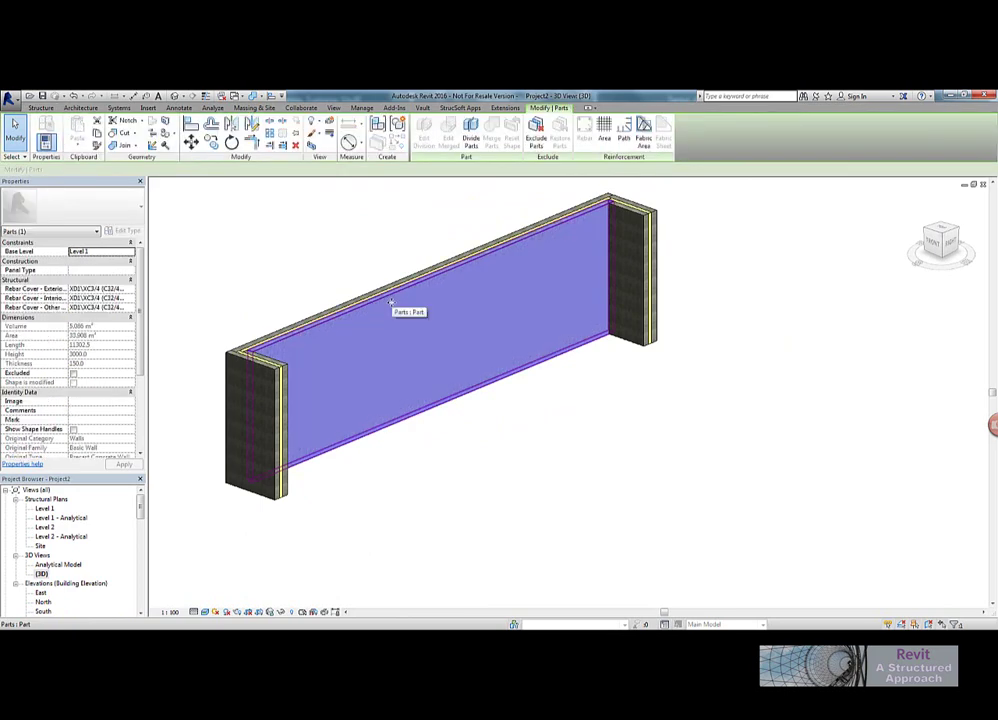
click(392, 295)
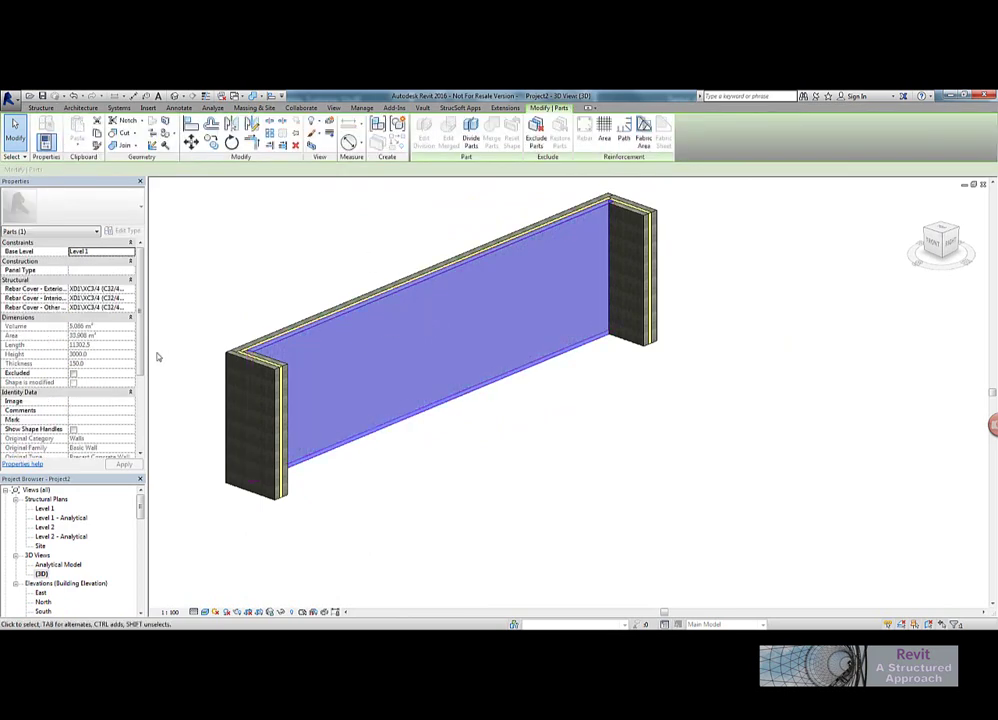
click(73, 430)
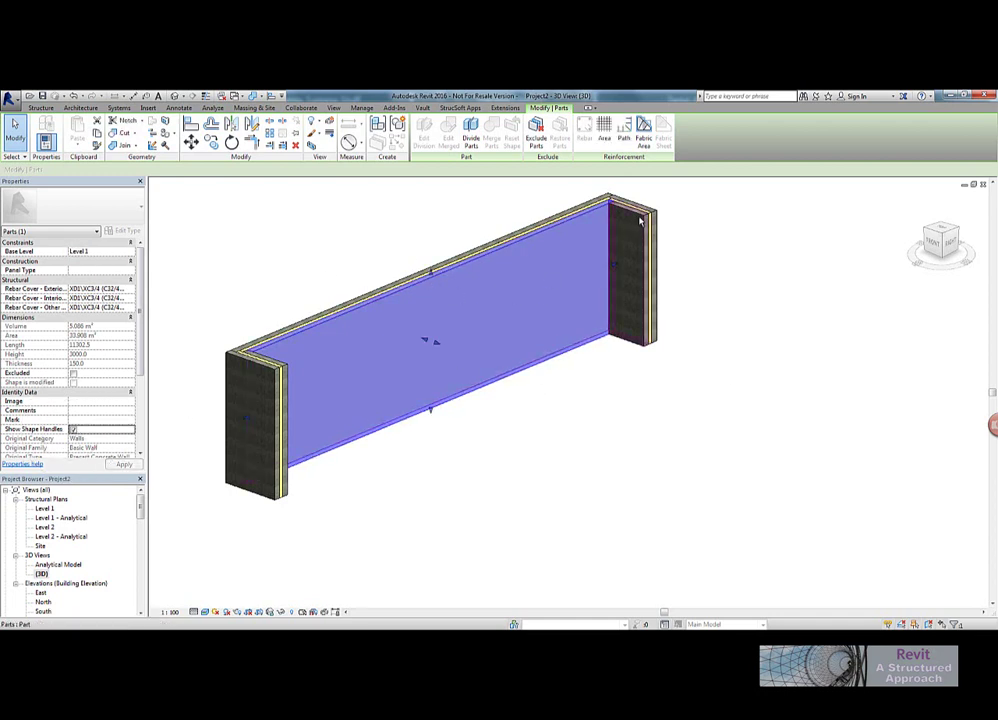
ctrl+click(644, 258)
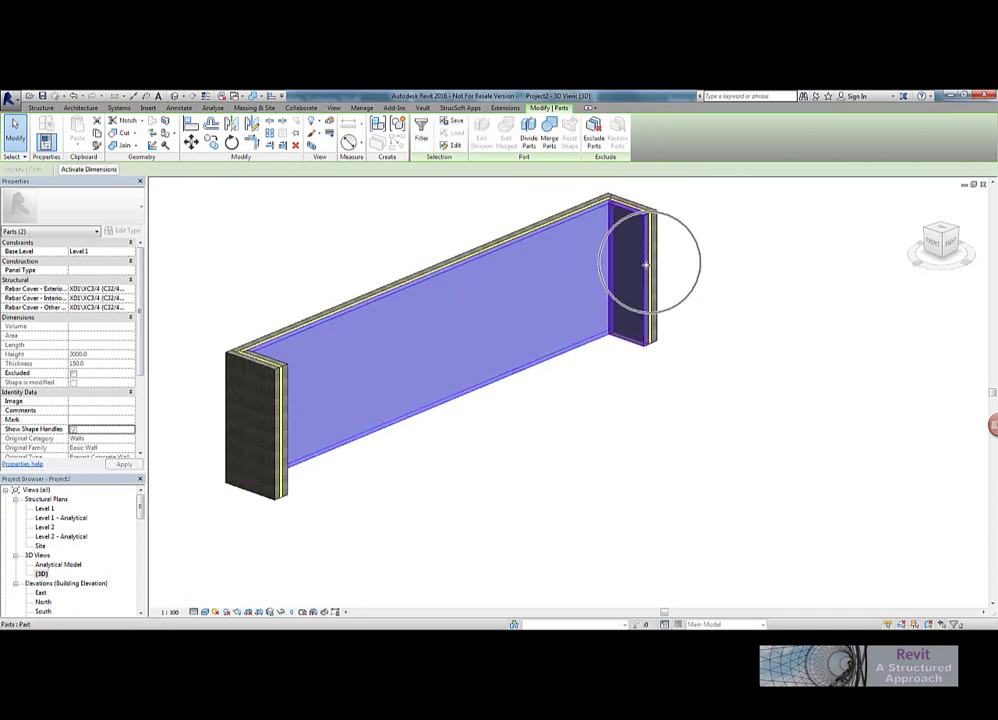
click(73, 373)
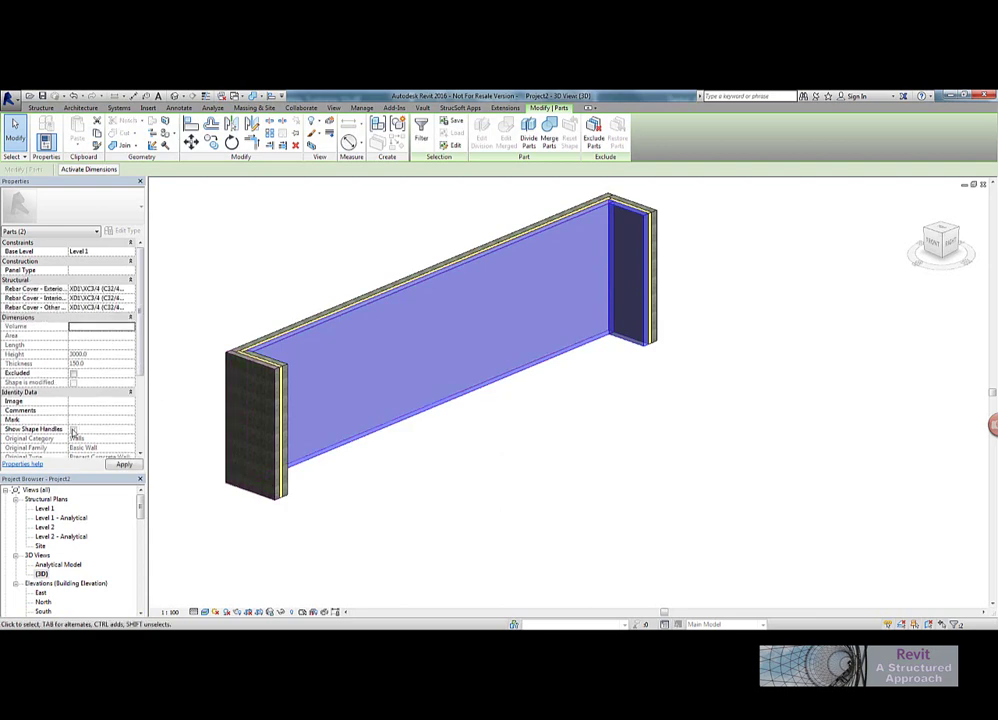
click(73, 429)
click(527, 404)
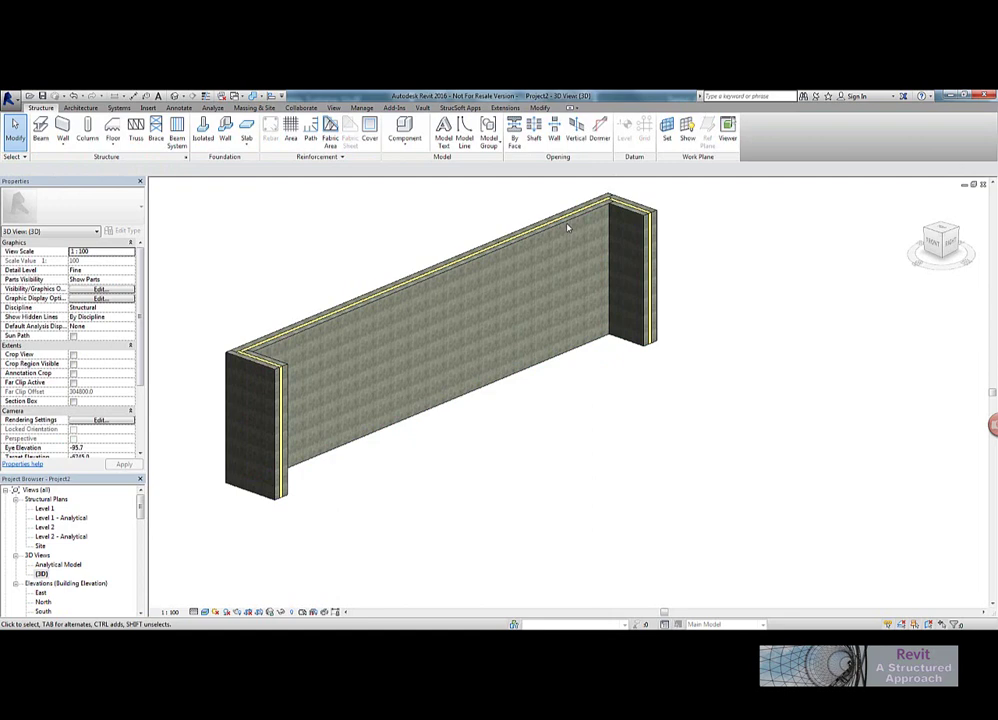
click(430, 286)
Pull the face part's top down and set its offset to 250.
drag(434, 280, 434, 286)
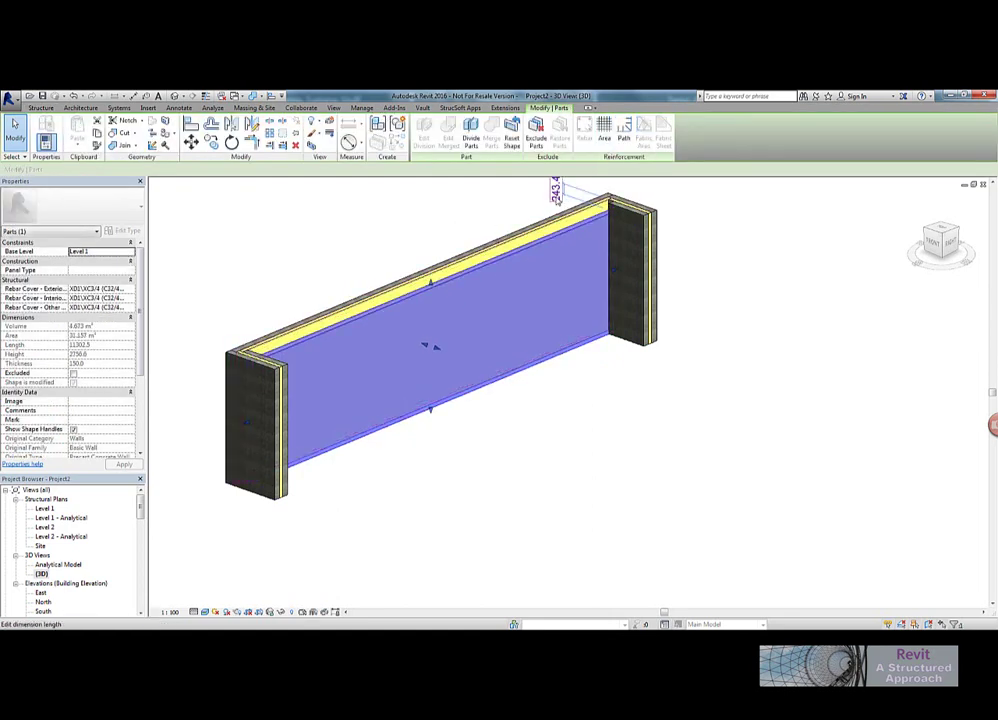
click(553, 190)
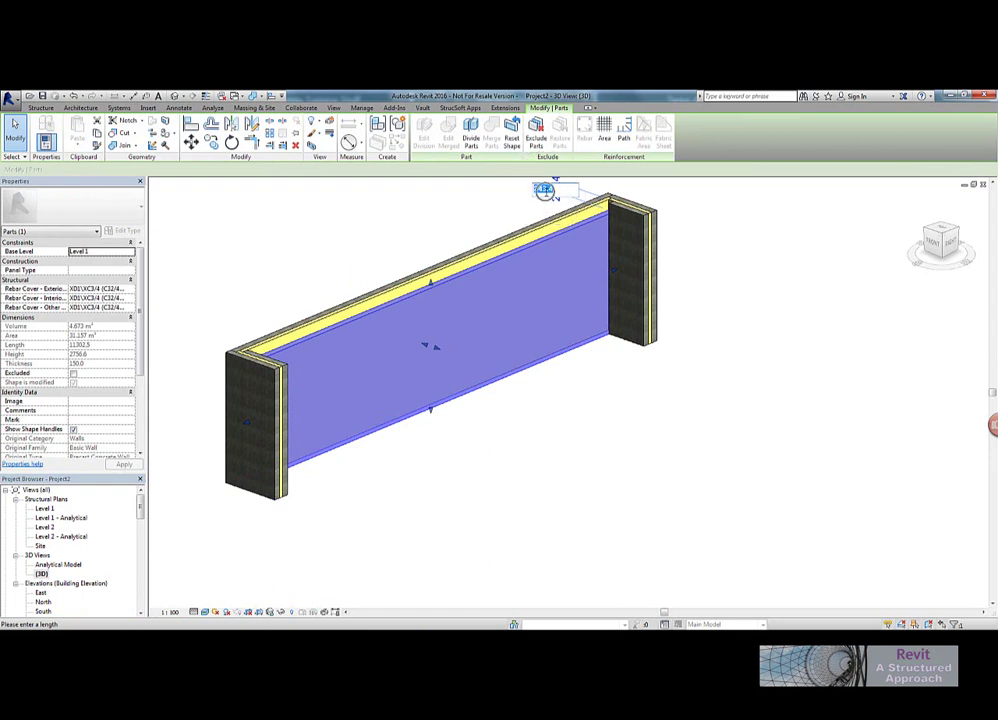
text(250)
key(Return)
scroll(521, 285, up, 3)
Lower the top of the part at the wall's right end to 2750.
click(579, 275)
drag(577, 277, 356, 265)
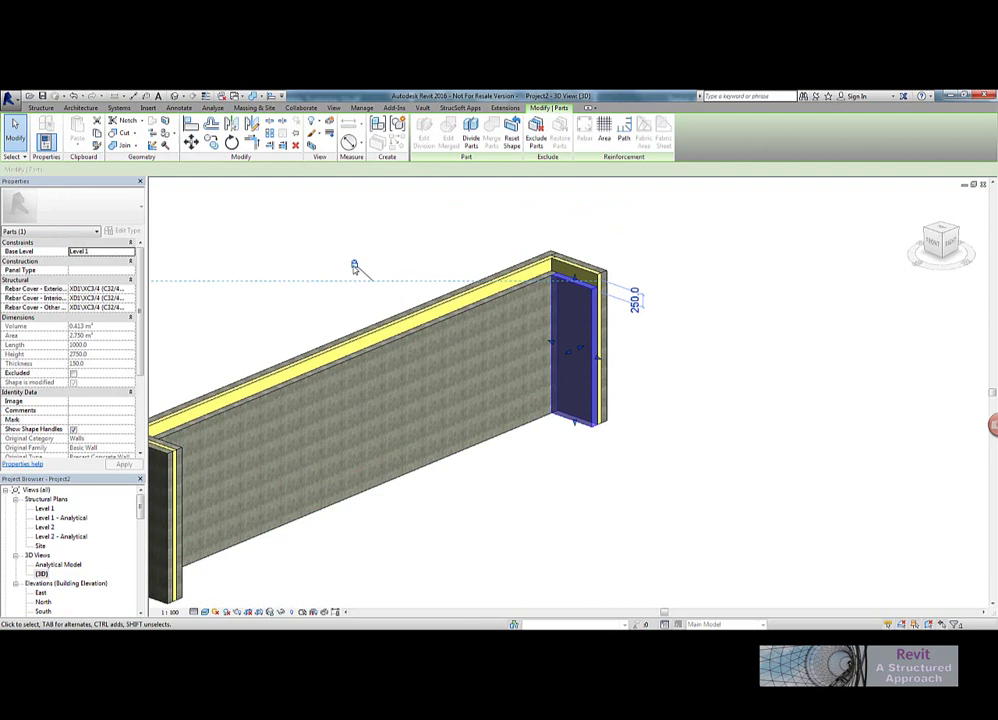
click(390, 228)
Set the long face part's top offset to 300, then orbit to look along the wall.
click(512, 293)
click(491, 245)
text(300)
key(Return)
click(724, 365)
shift+middle_drag(724, 365, 434, 311)
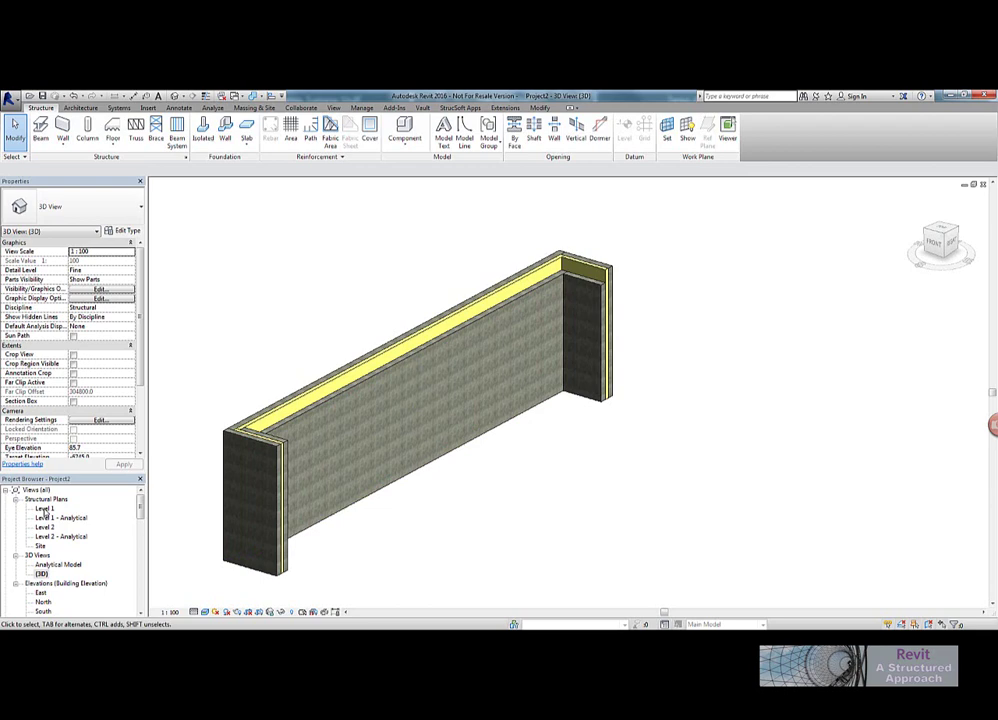
In the Level 1 plan, draw a horizontal reference plane across the wall.
double_click(45, 509)
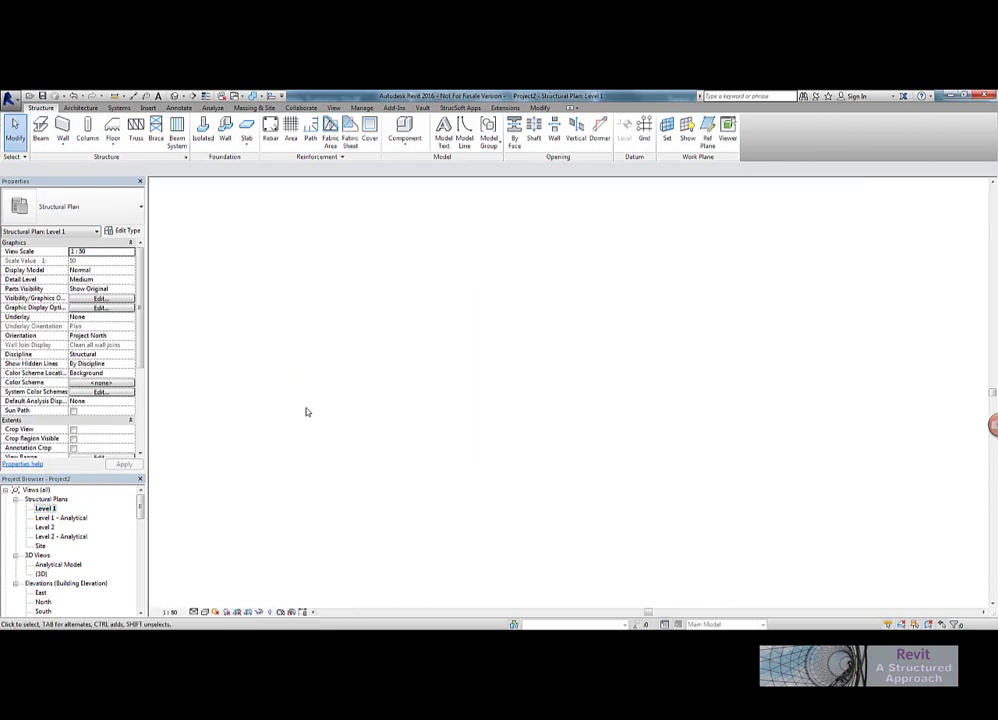
scroll(411, 366, down, 5)
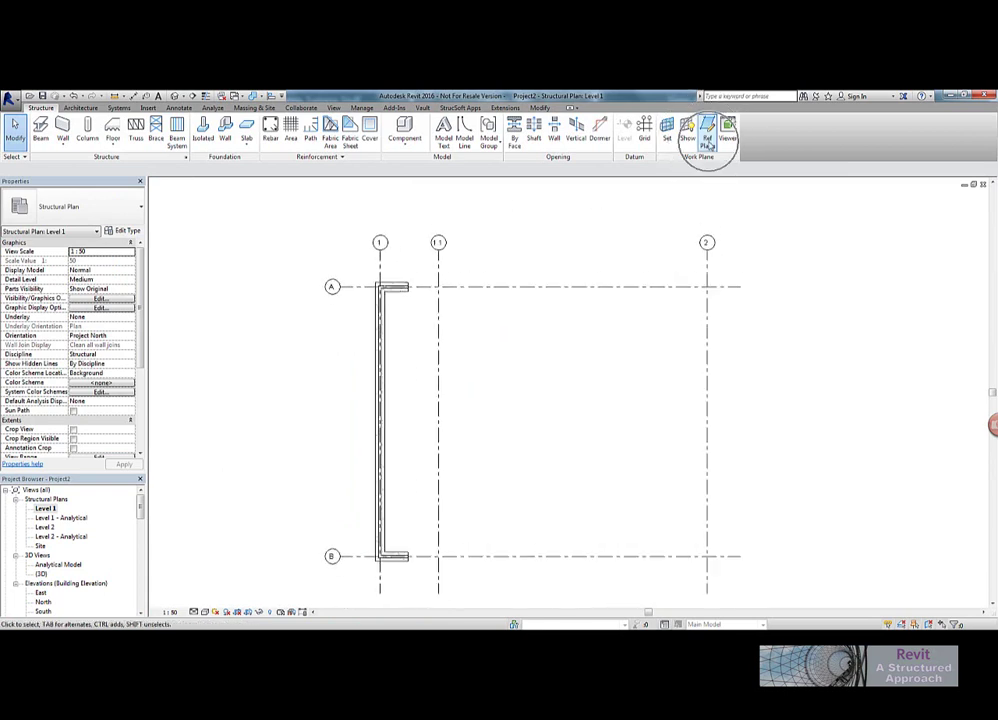
click(708, 140)
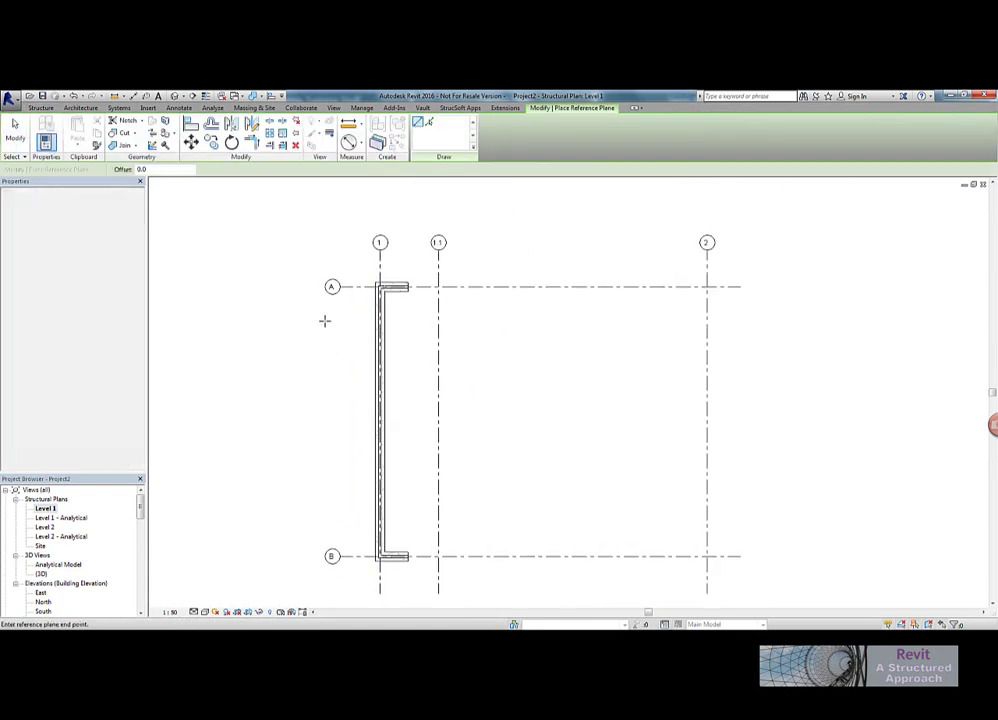
key(Escape)
key(Escape)
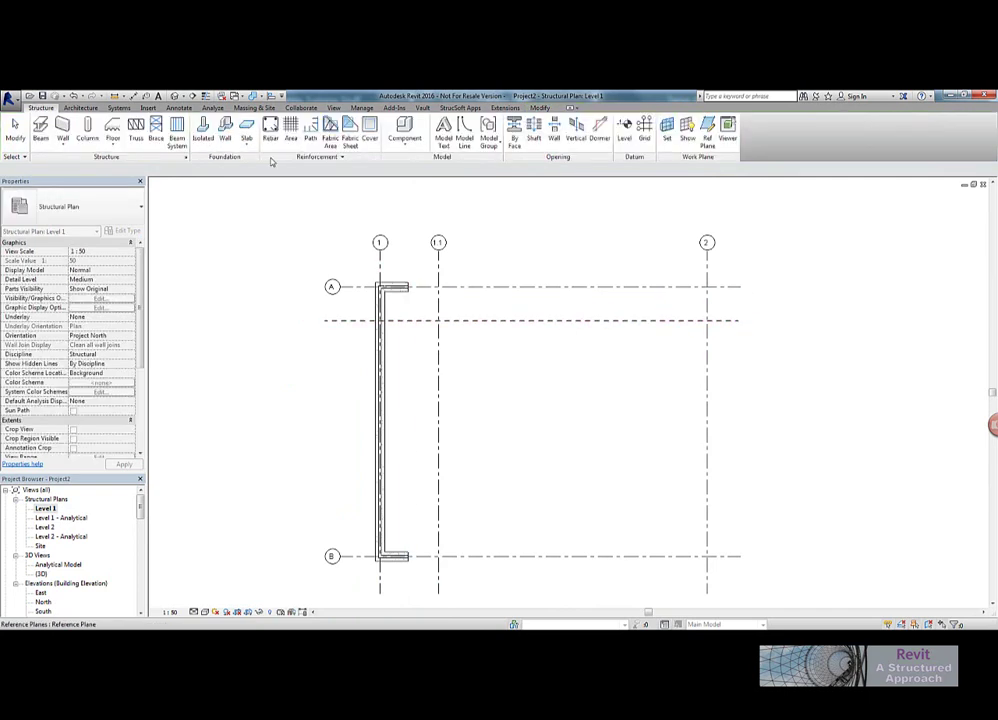
Copy the reference plane six times down the wall toward grid B with Multiple checked.
click(564, 320)
click(211, 141)
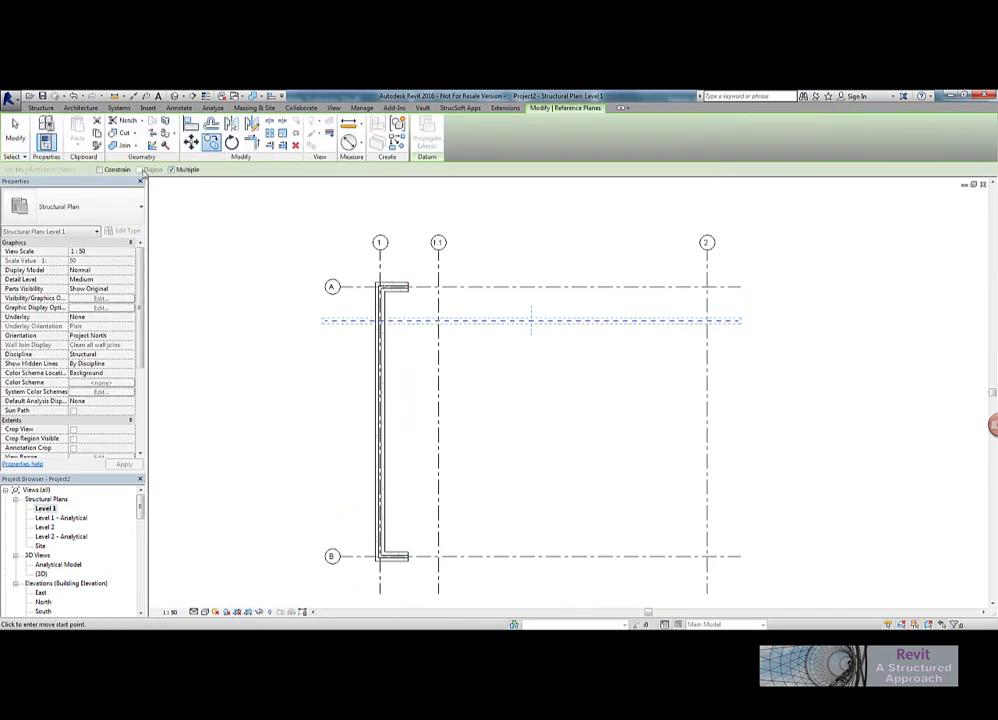
click(527, 321)
click(527, 355)
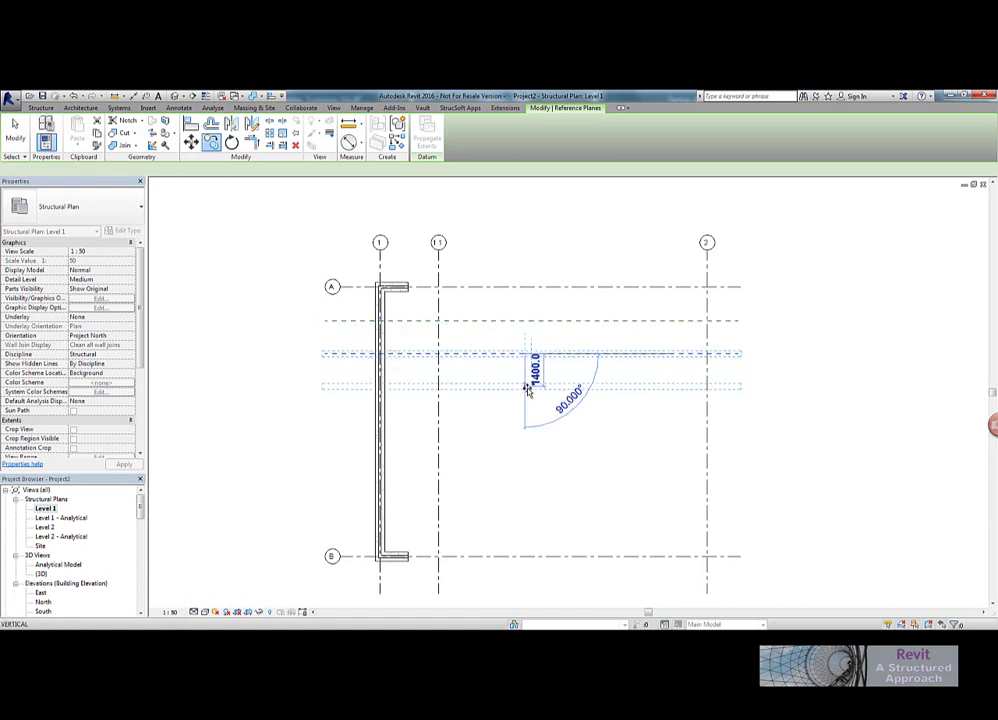
click(526, 388)
click(525, 424)
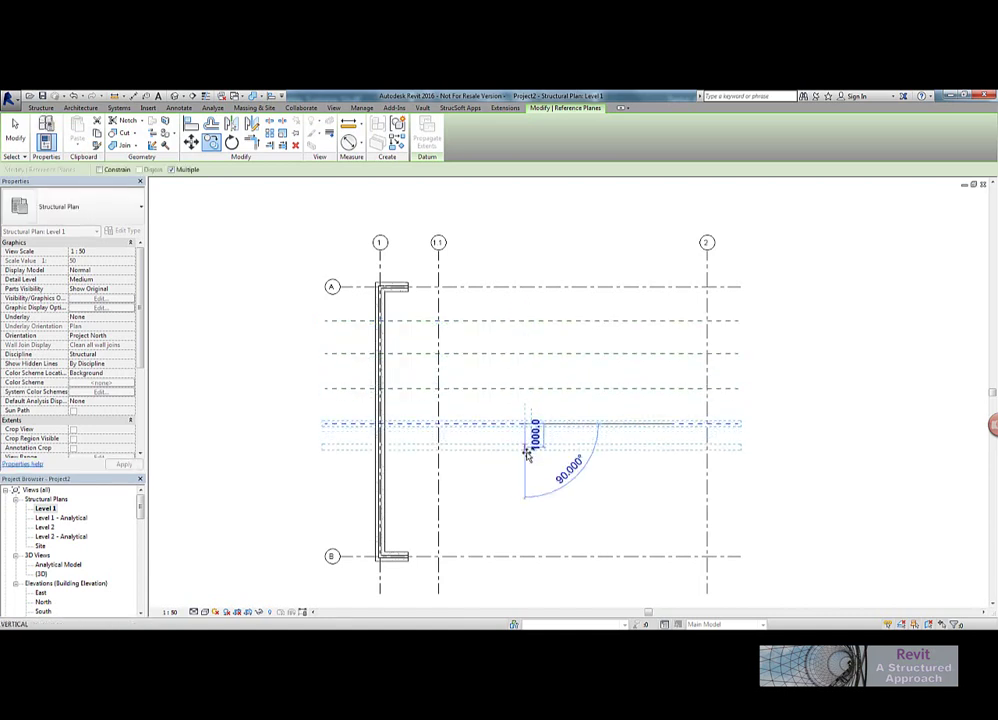
click(525, 458)
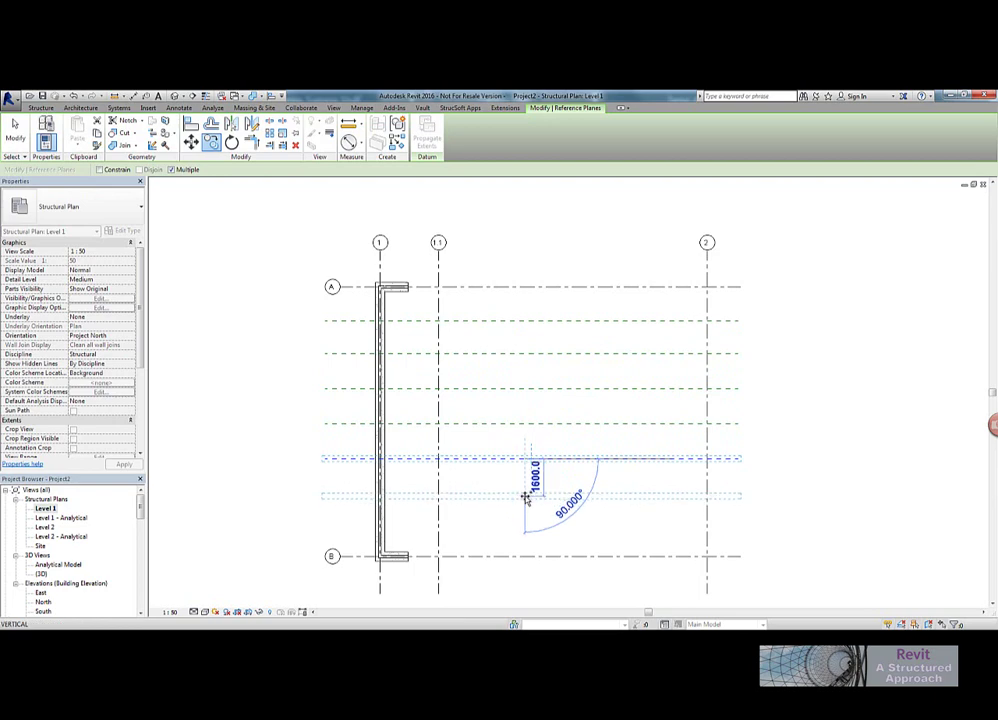
click(525, 495)
click(525, 530)
key(Escape)
key(Escape)
click(472, 317)
Enter names for the top four reference planes in the Properties Name field, starting with F1.
click(107, 271)
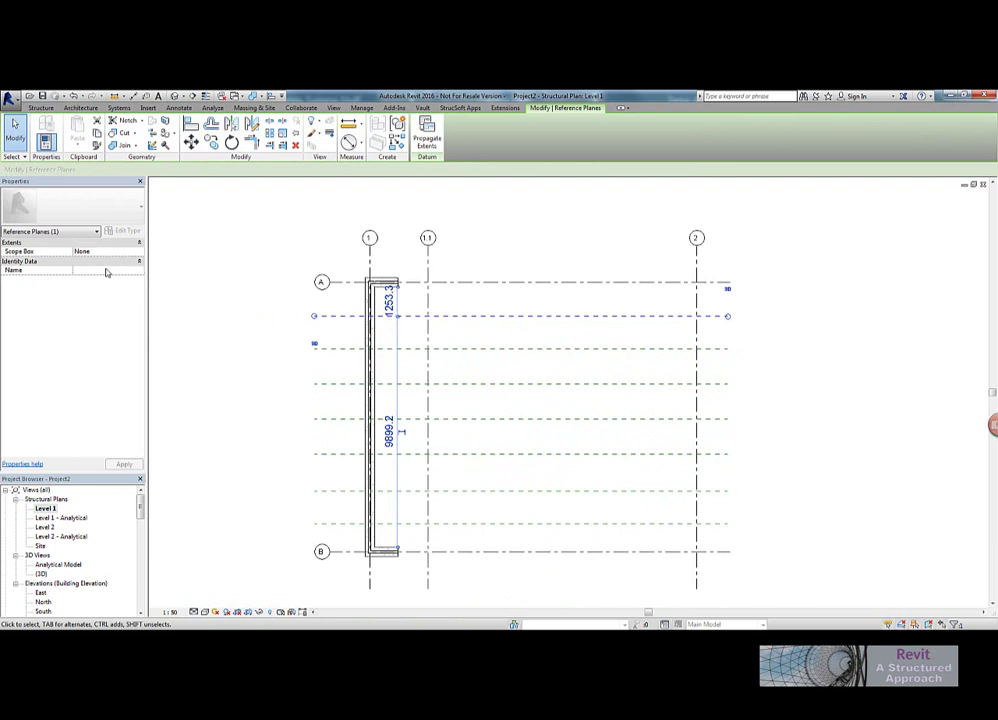
text(F1)
drag(512, 318, 512, 349)
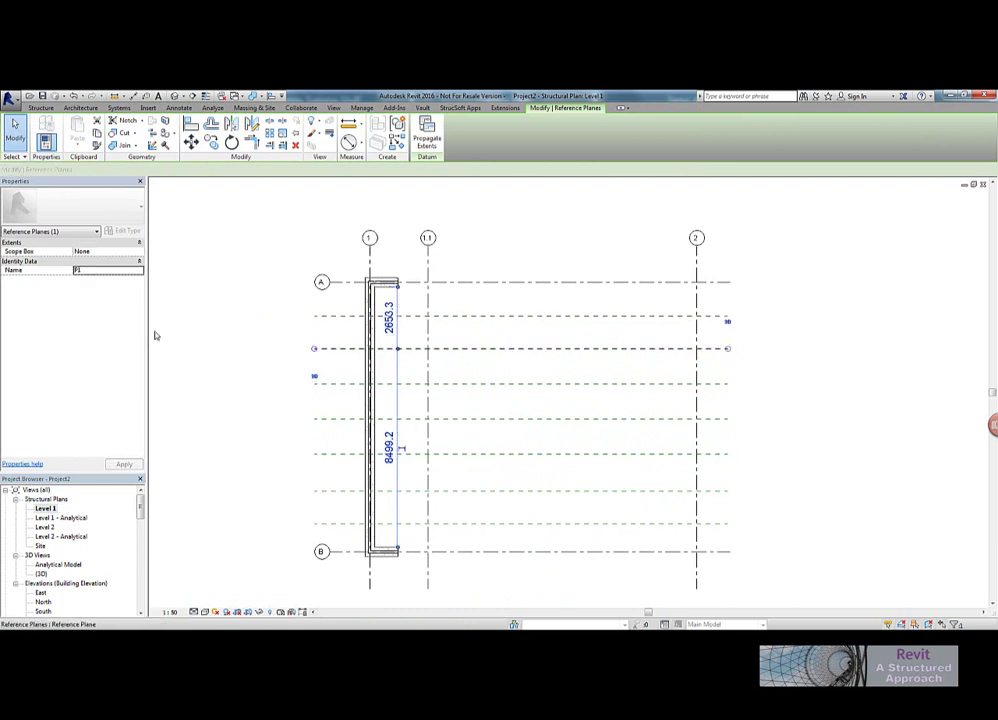
click(96, 274)
key(BackSpace)
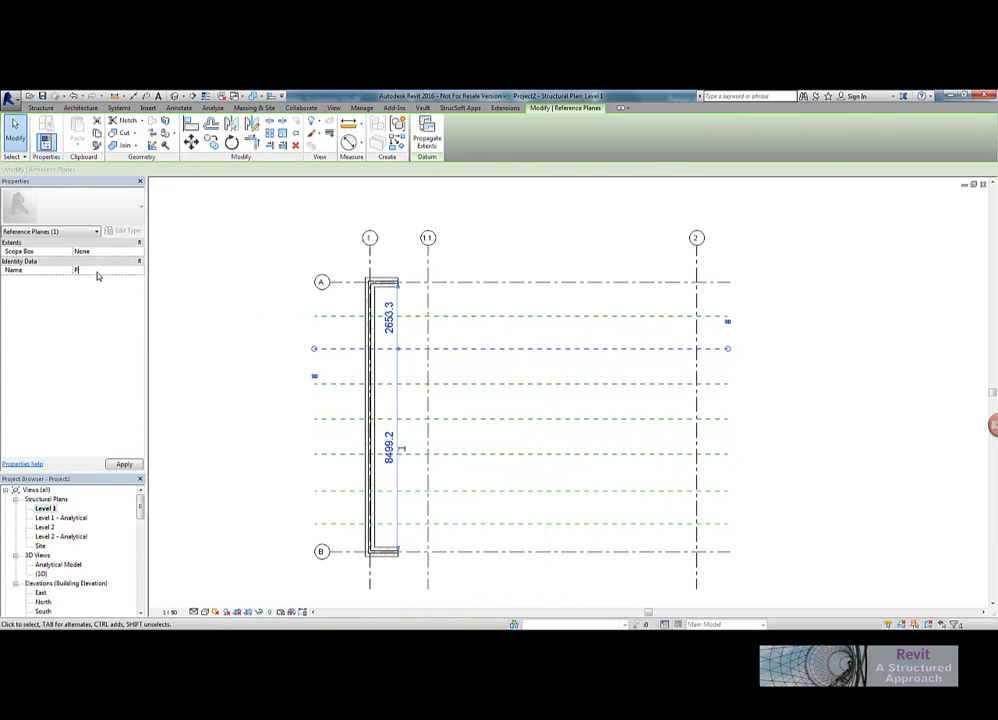
click(602, 390)
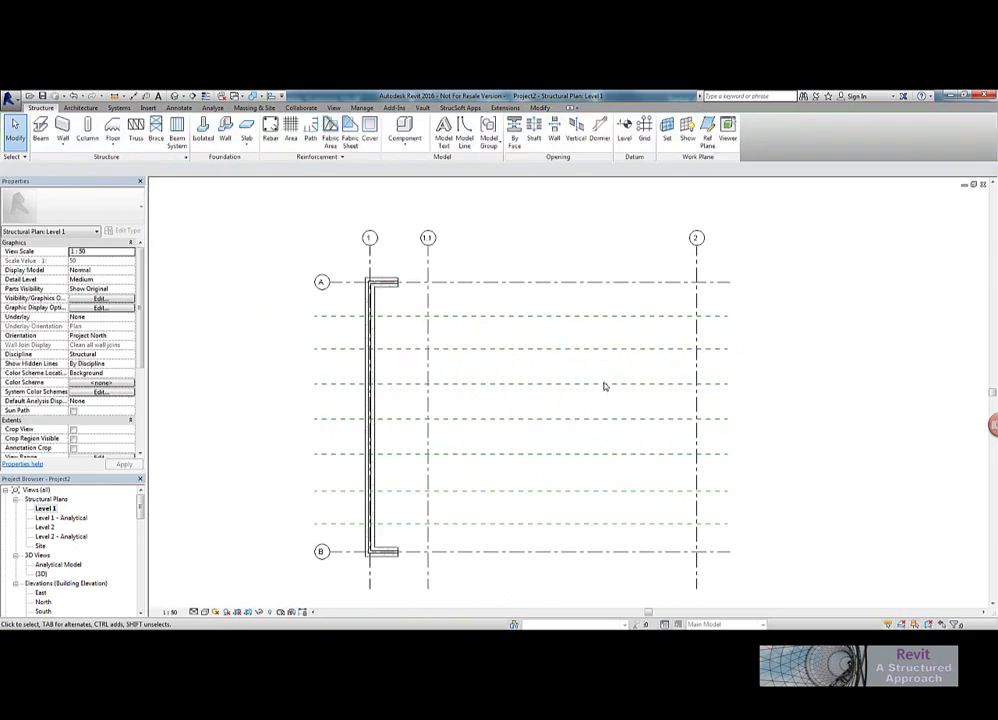
click(604, 386)
click(94, 276)
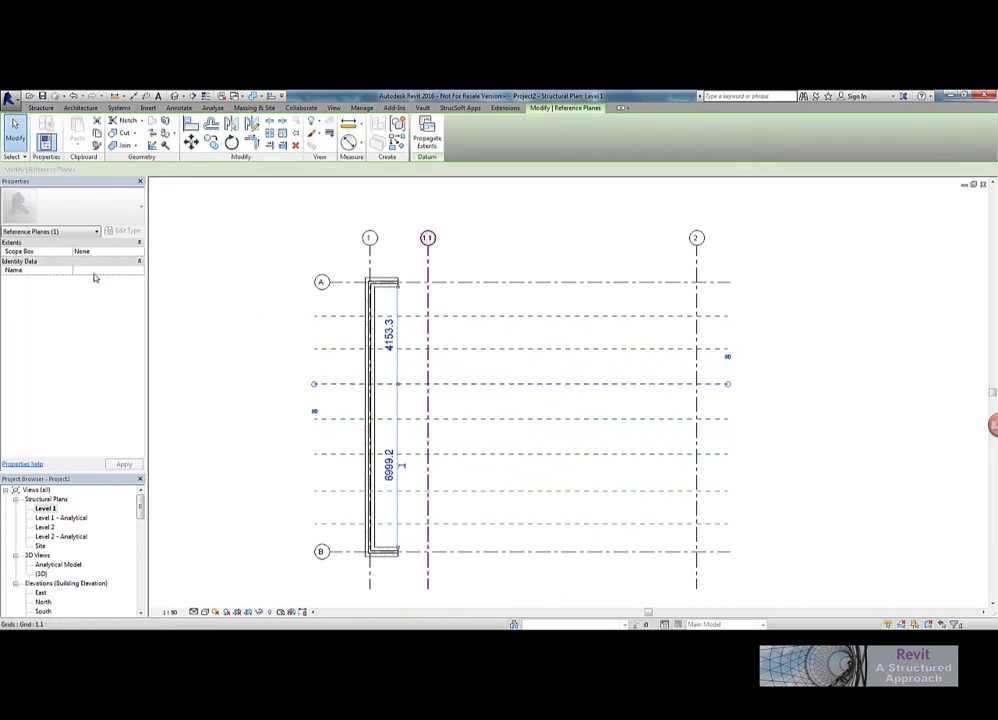
click(501, 404)
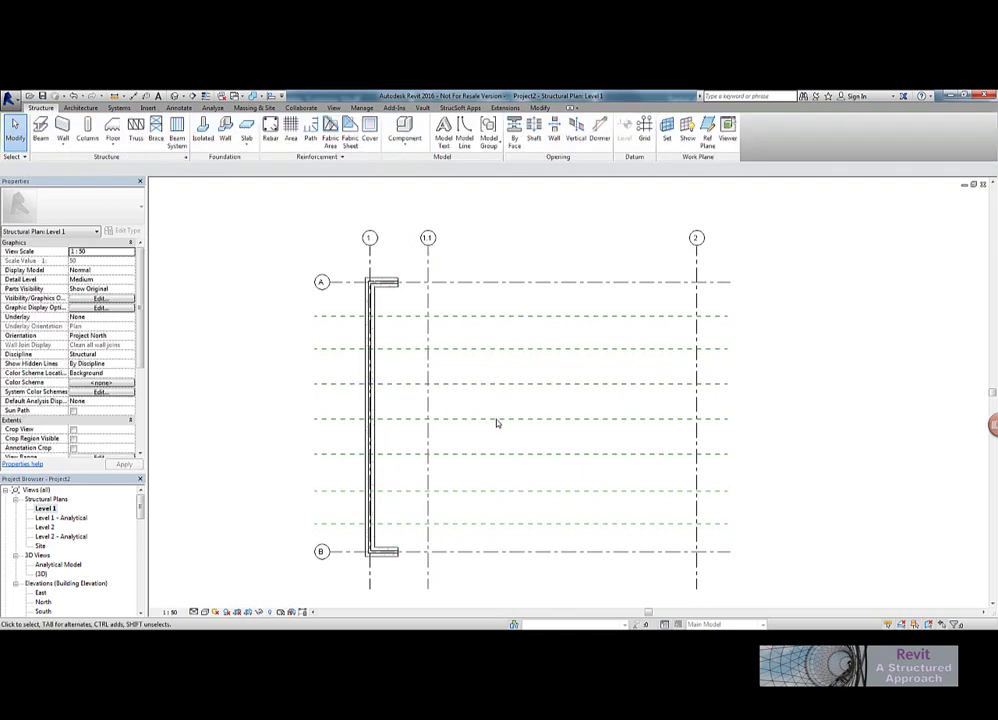
click(497, 419)
scroll(372, 423, up, 3)
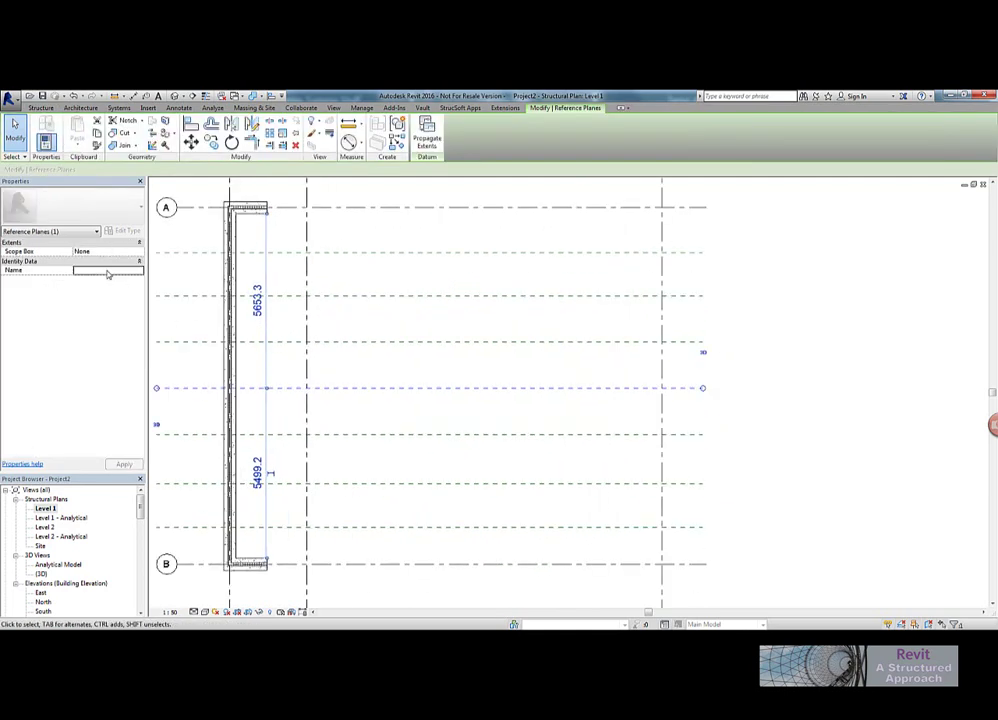
click(108, 272)
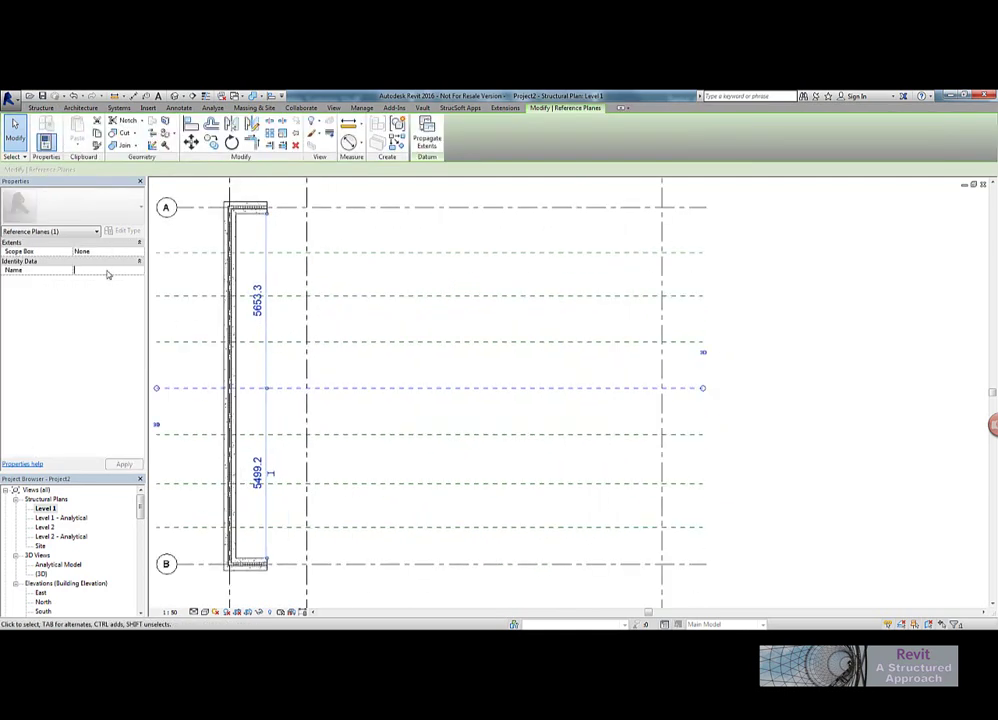
Name the next plane P5 and give the lowest planes P-series names.
click(526, 435)
click(89, 272)
text(P5)
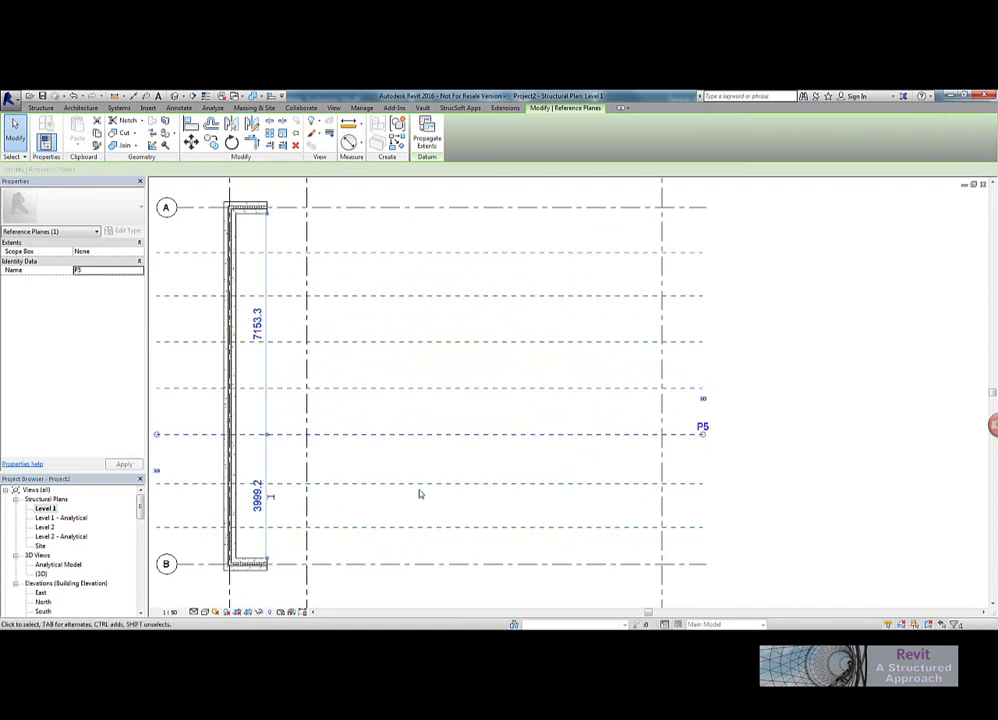
click(423, 484)
click(111, 272)
text(P)
click(495, 530)
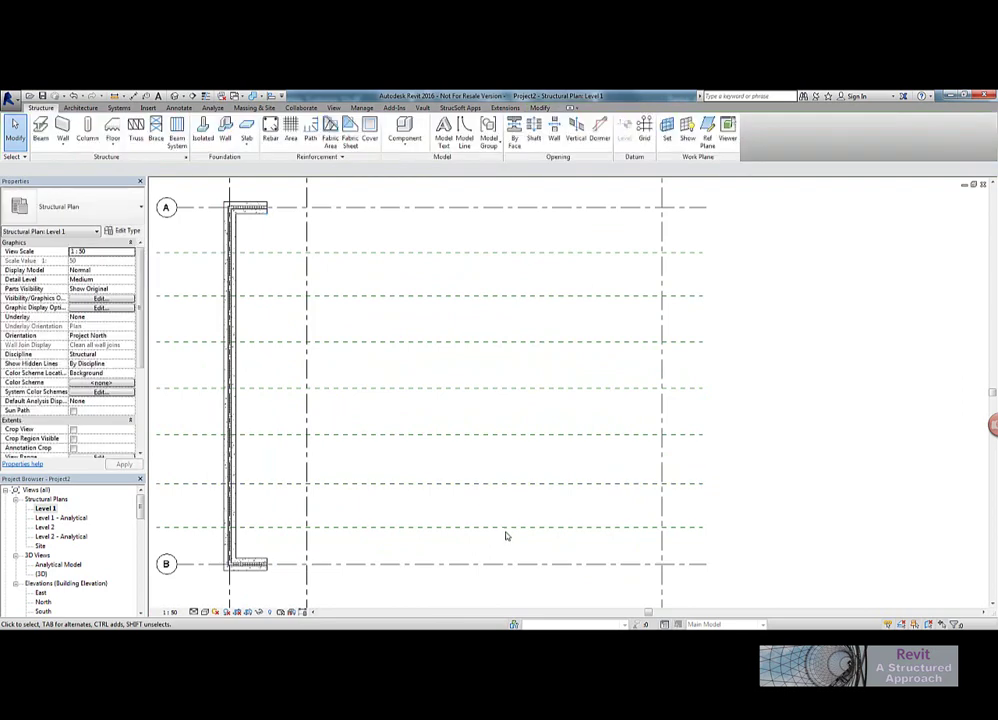
click(508, 528)
click(91, 271)
text(P7)
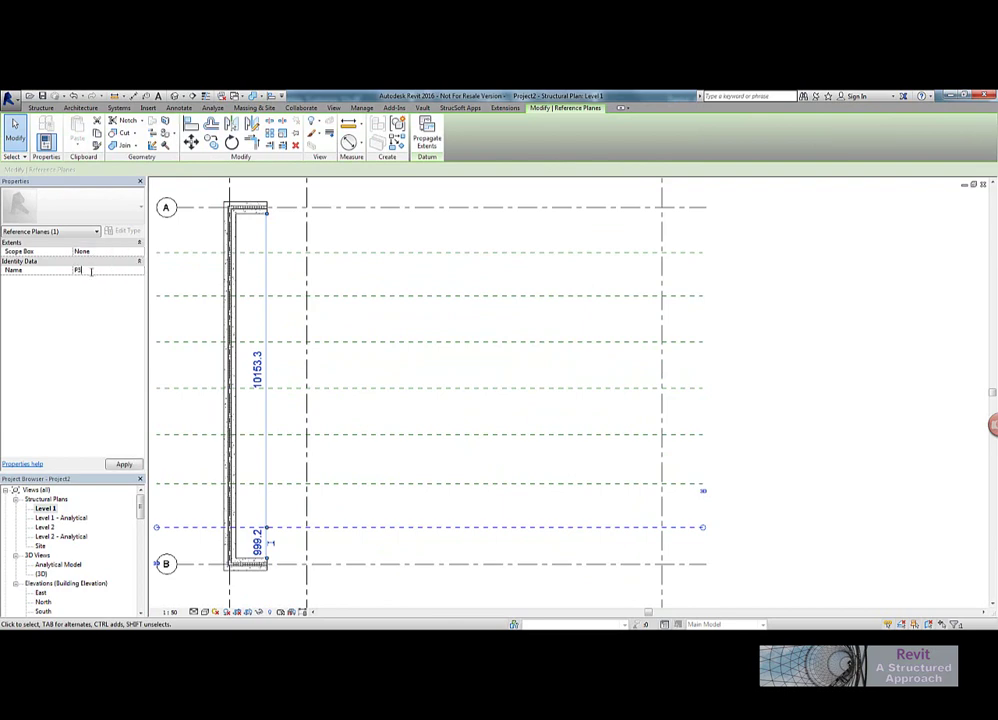
click(528, 455)
scroll(530, 468, down, 4)
scroll(502, 494, up, 1)
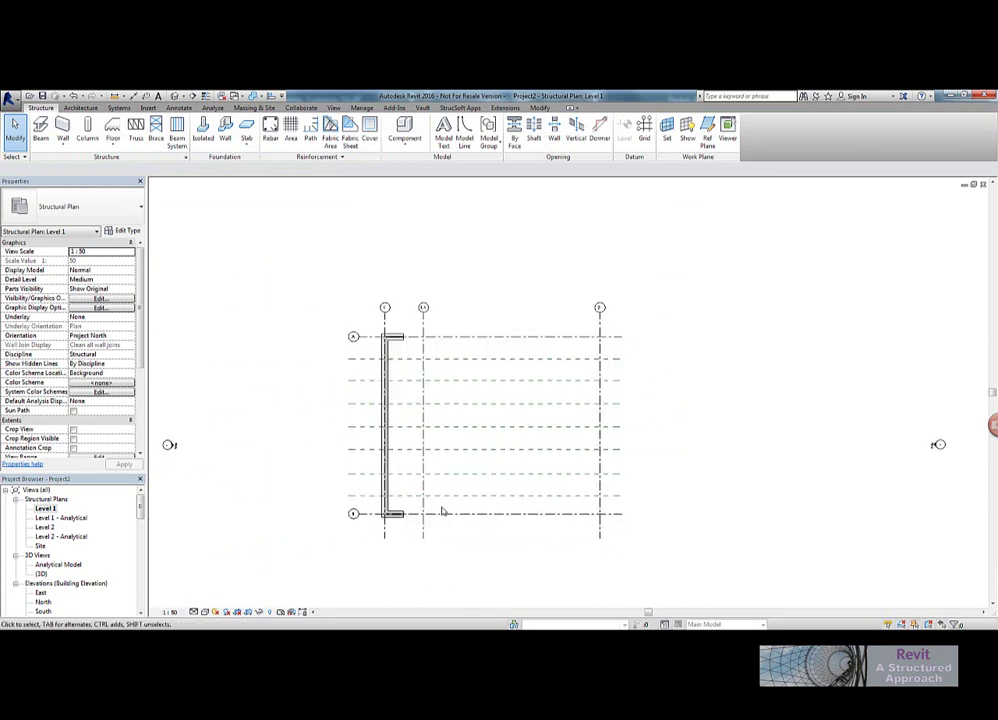
Place one aligned dimension string (DI) across all reference planes from the lowest plane to grid A.
key(d)
key(i)
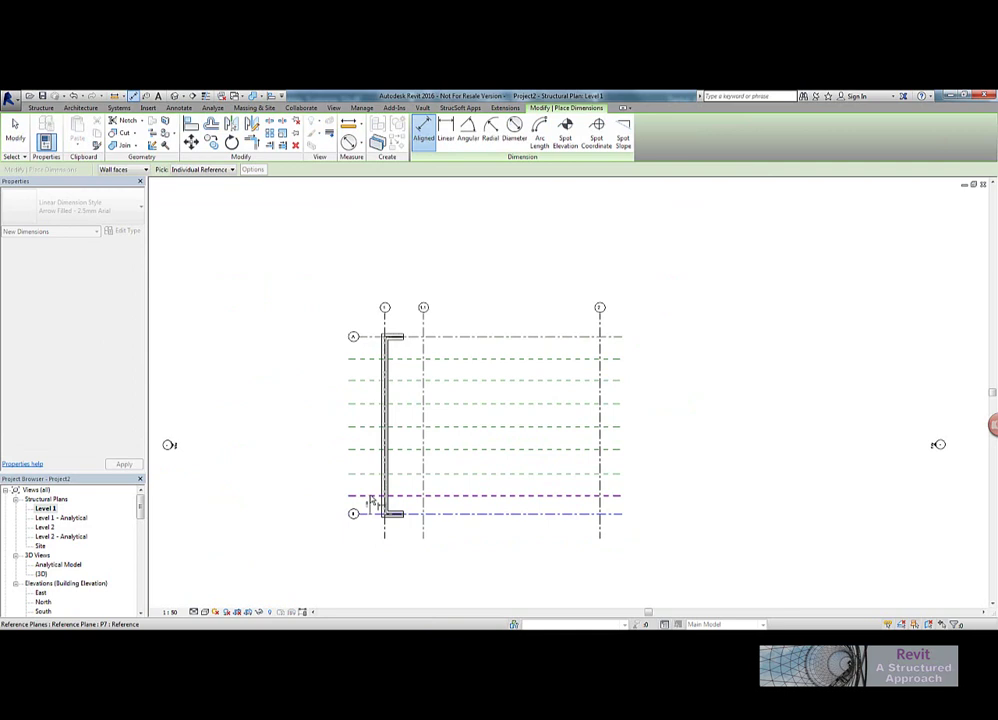
click(369, 496)
click(368, 471)
click(369, 448)
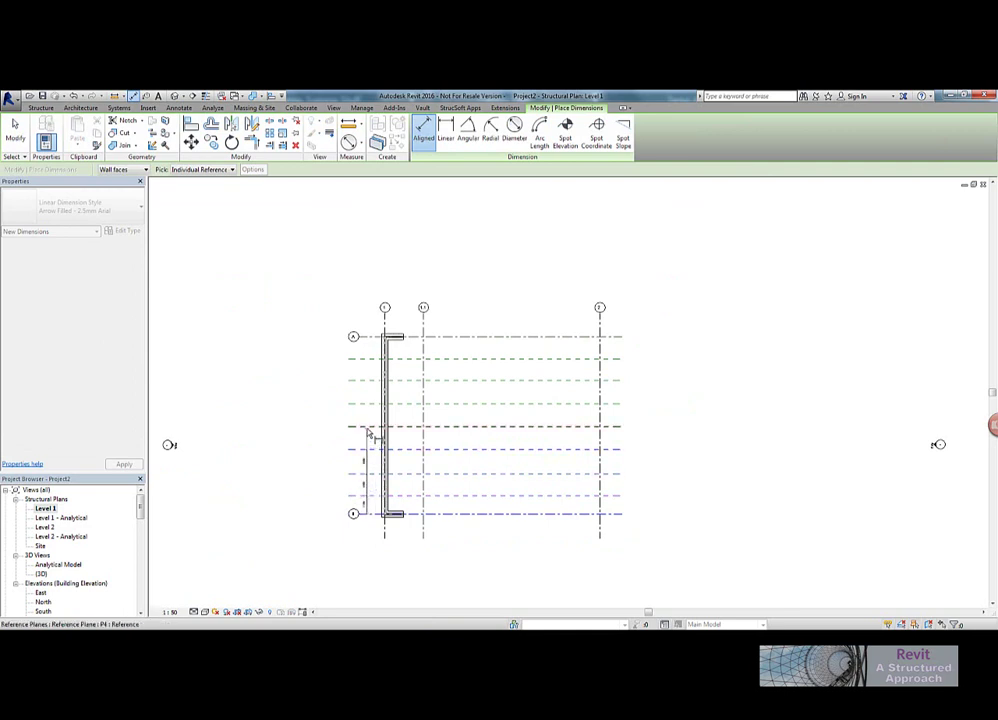
click(369, 426)
click(370, 404)
click(373, 381)
click(372, 359)
click(367, 340)
click(367, 355)
scroll(330, 467, up, 1)
scroll(330, 467, up, 2)
key(Escape)
key(Escape)
Set the dimension string's Equality Display to Value.
click(405, 446)
click(141, 280)
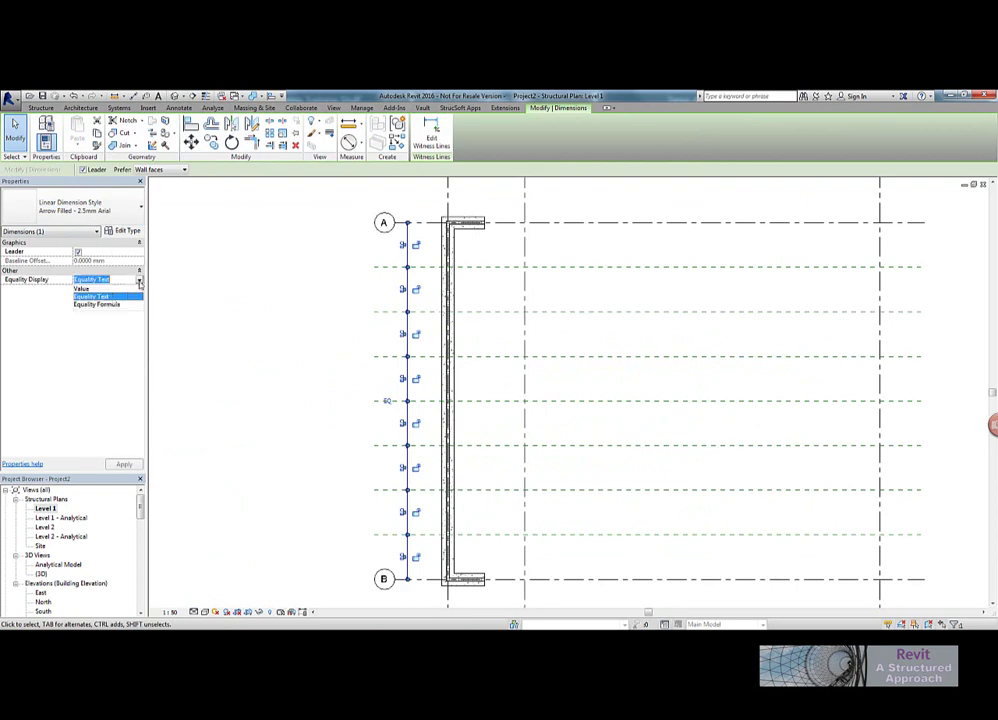
click(84, 289)
key(Escape)
scroll(385, 523, up, 5)
scroll(385, 523, up, 2)
scroll(403, 421, down, 6)
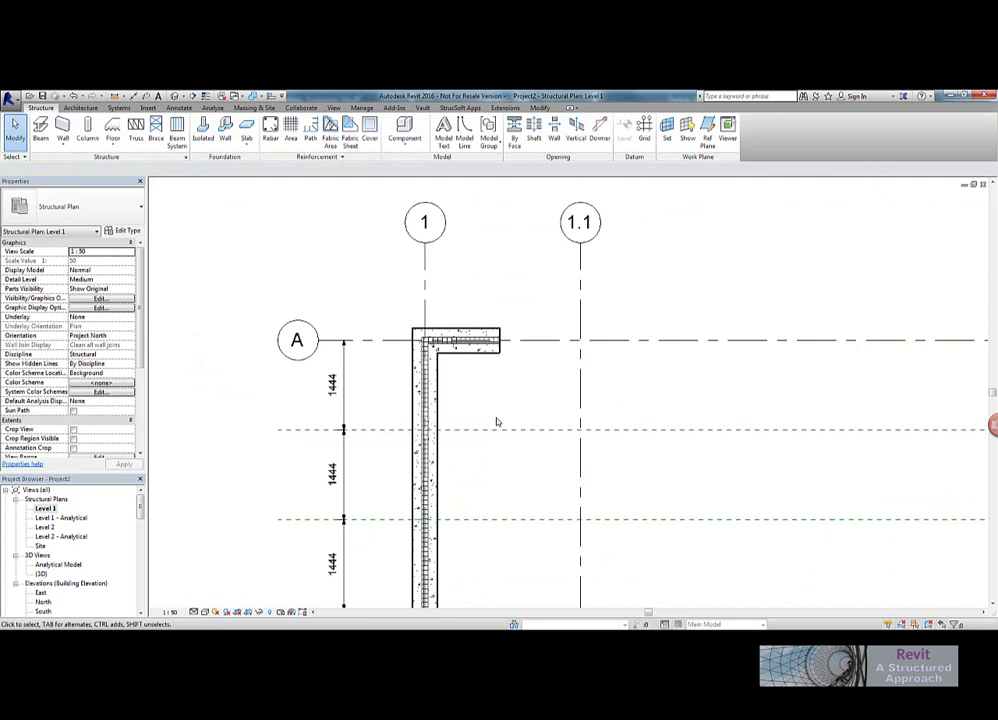
Nudge grid A upward until the spacing reaches about 1450.
click(510, 341)
scroll(387, 410, up, 5)
scroll(385, 412, up, 1)
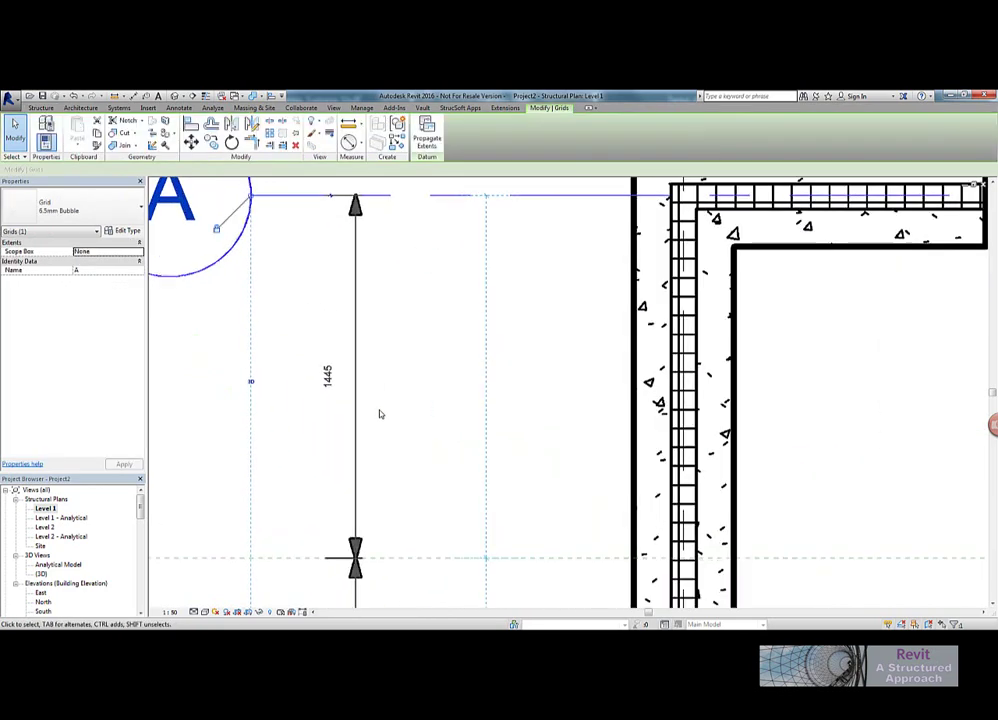
key(Up)
key(Up)
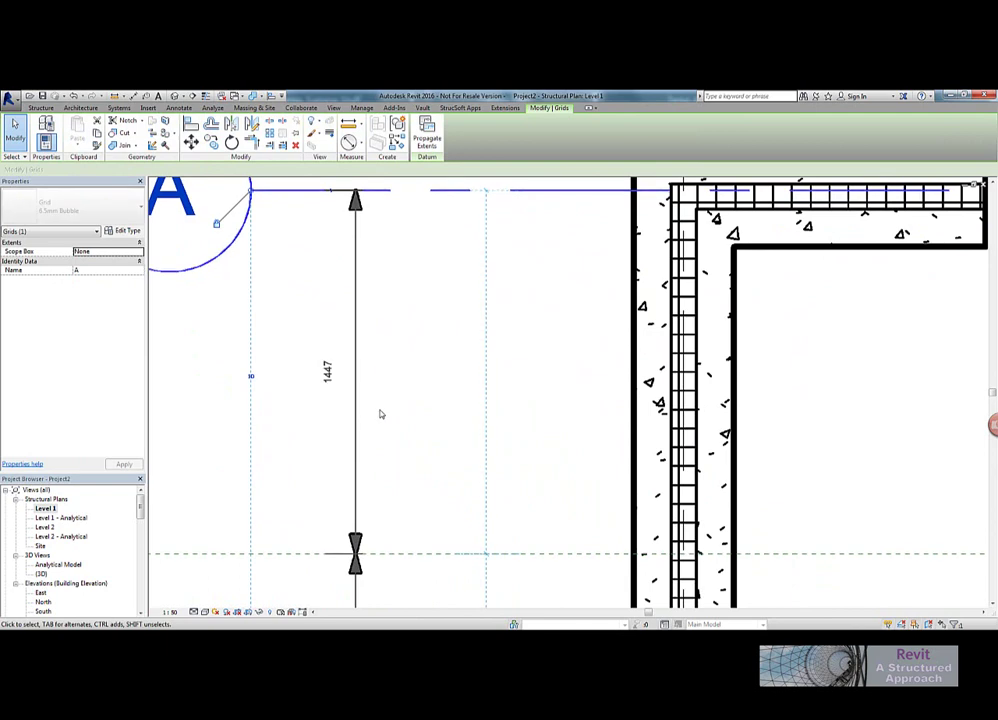
key(Up)
key(Up)
scroll(385, 412, down, 3)
key(Escape)
scroll(405, 402, down, 4)
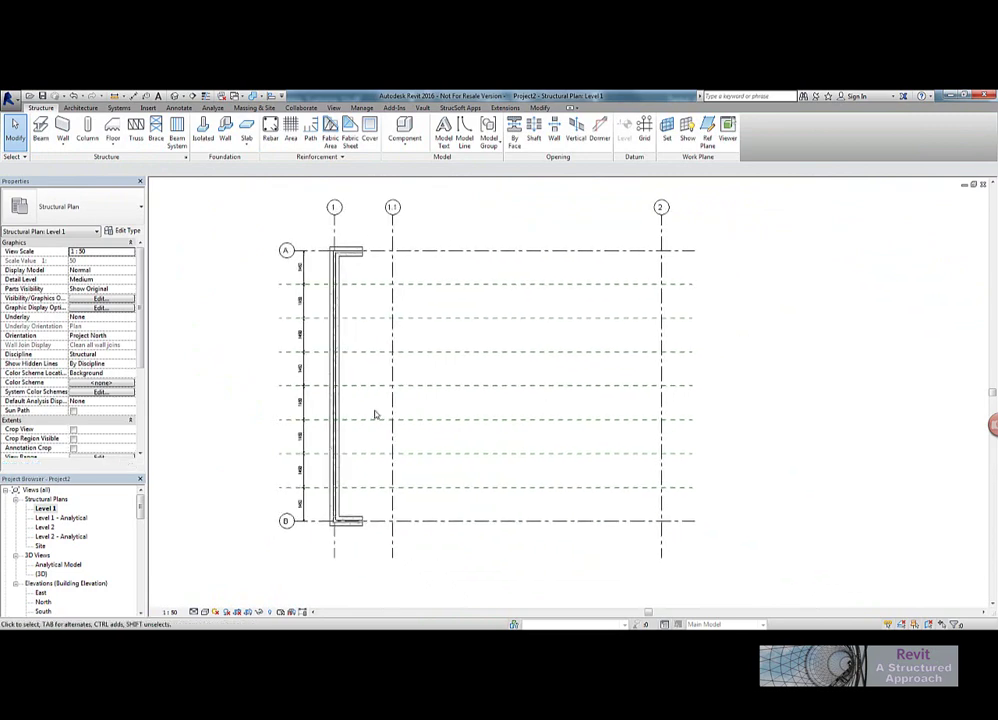
In the {3D} view, select the long wall's front face part together with a second part.
double_click(41, 574)
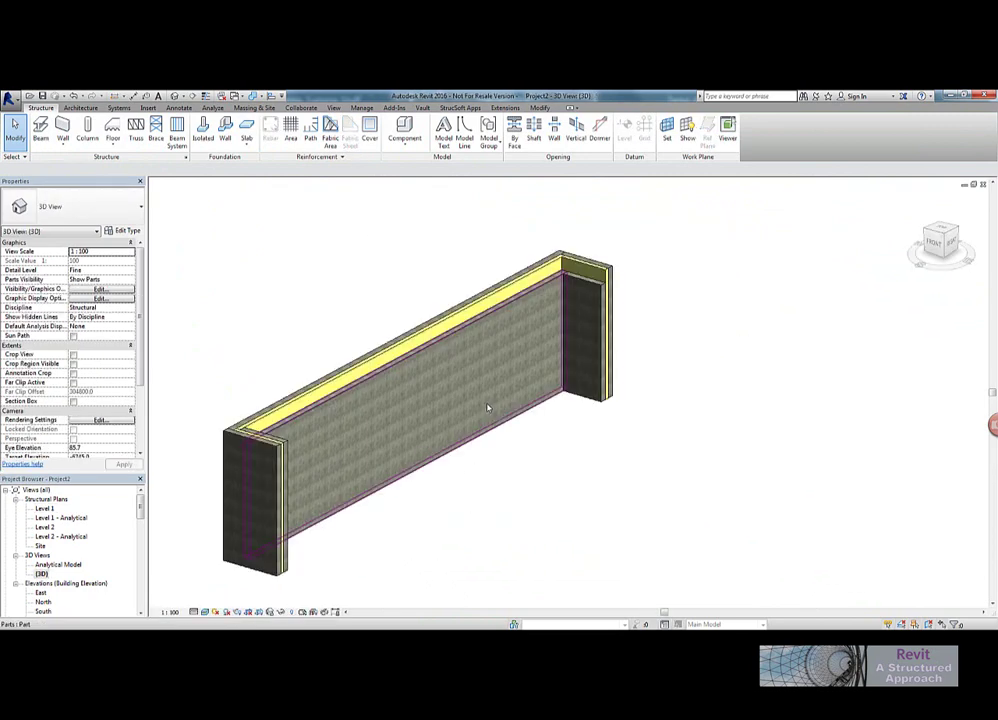
click(362, 388)
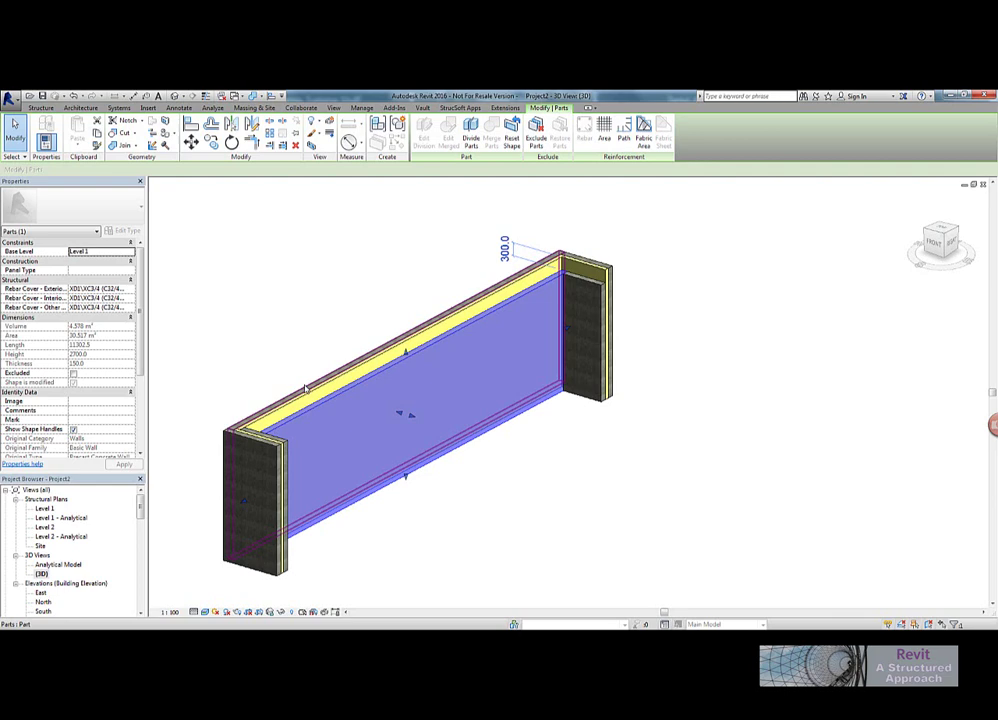
ctrl+click(307, 388)
shift+middle_drag(307, 388, 437, 452)
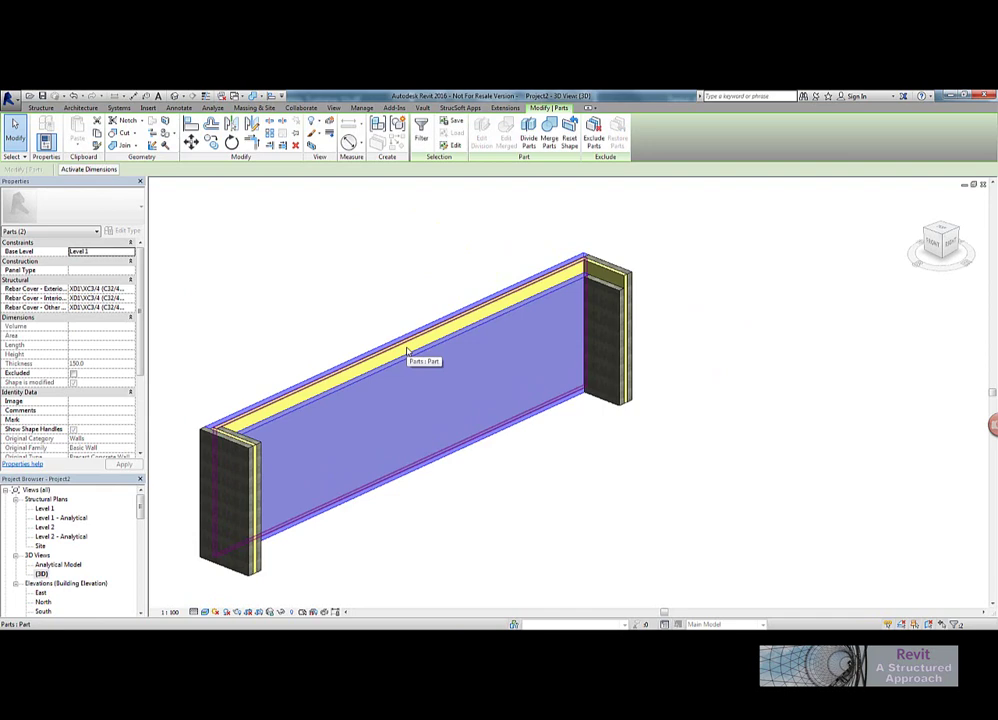
click(463, 491)
click(414, 350)
ctrl+click(412, 344)
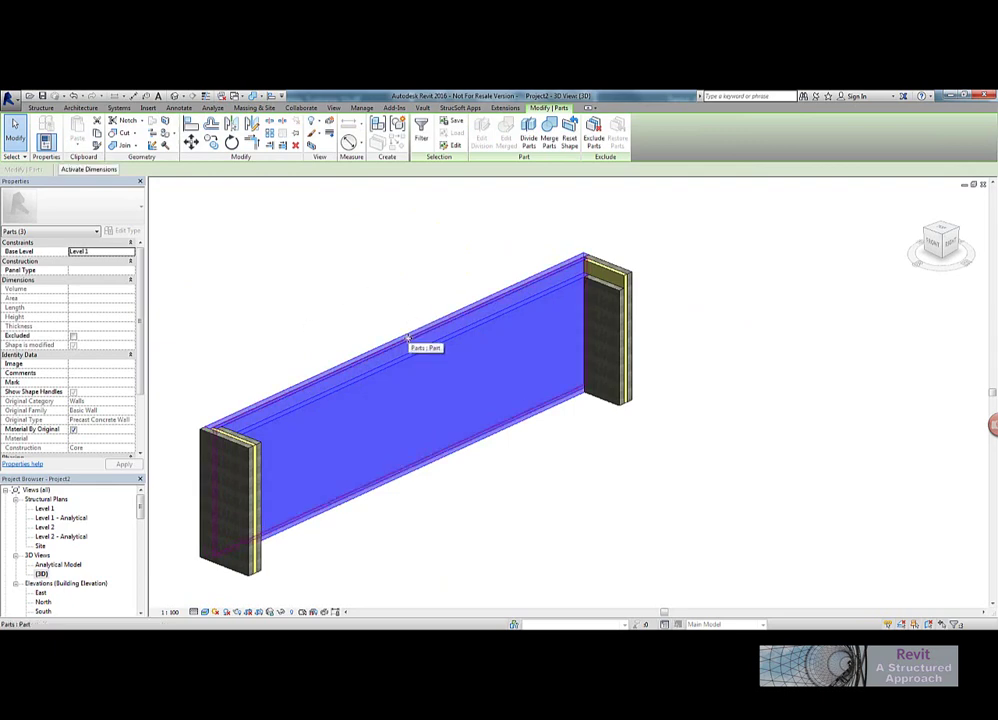
shift+click(410, 341)
shift+middle_drag(350, 294, 393, 290)
middle_drag(417, 236, 447, 237)
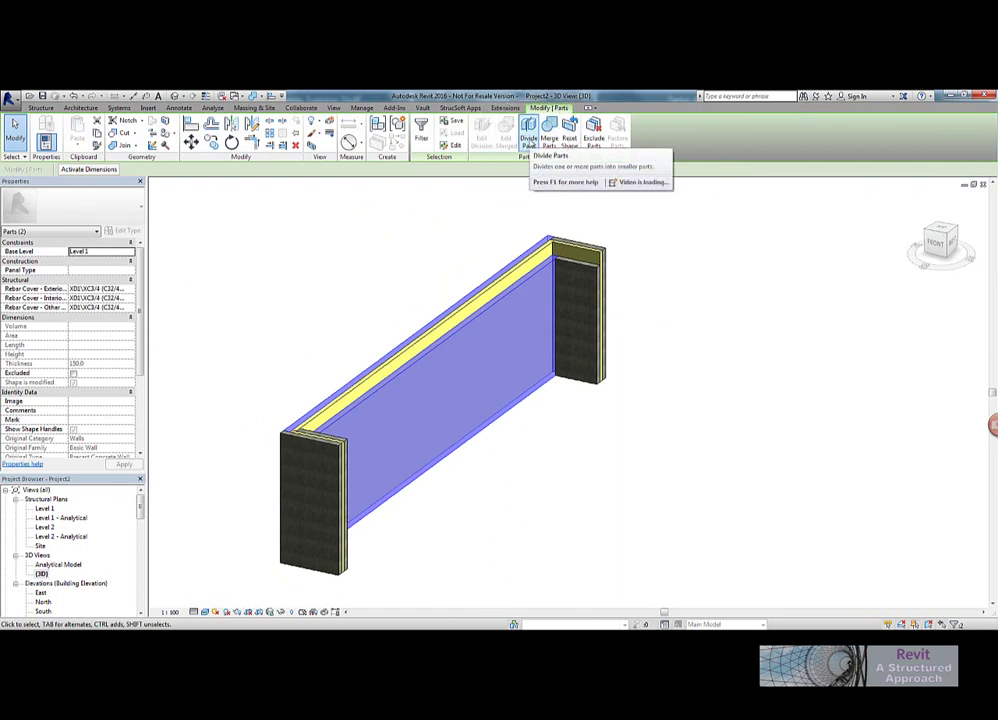
Start dividing the wall parts and list all intersecting references with the filter set to All.
click(528, 135)
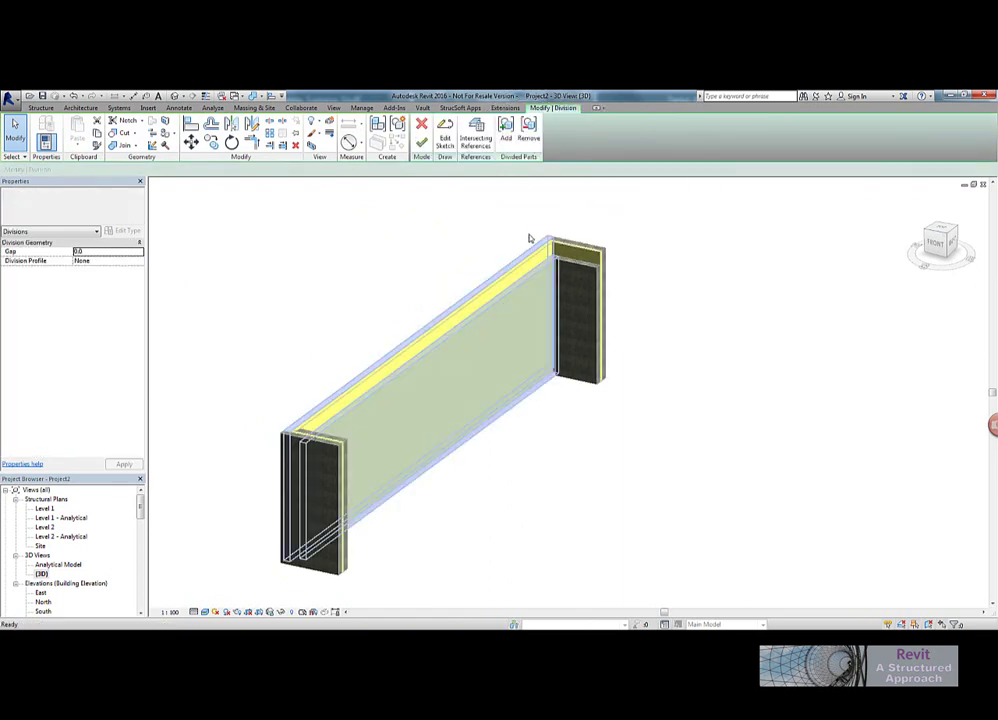
click(474, 147)
drag(452, 211, 502, 192)
click(442, 216)
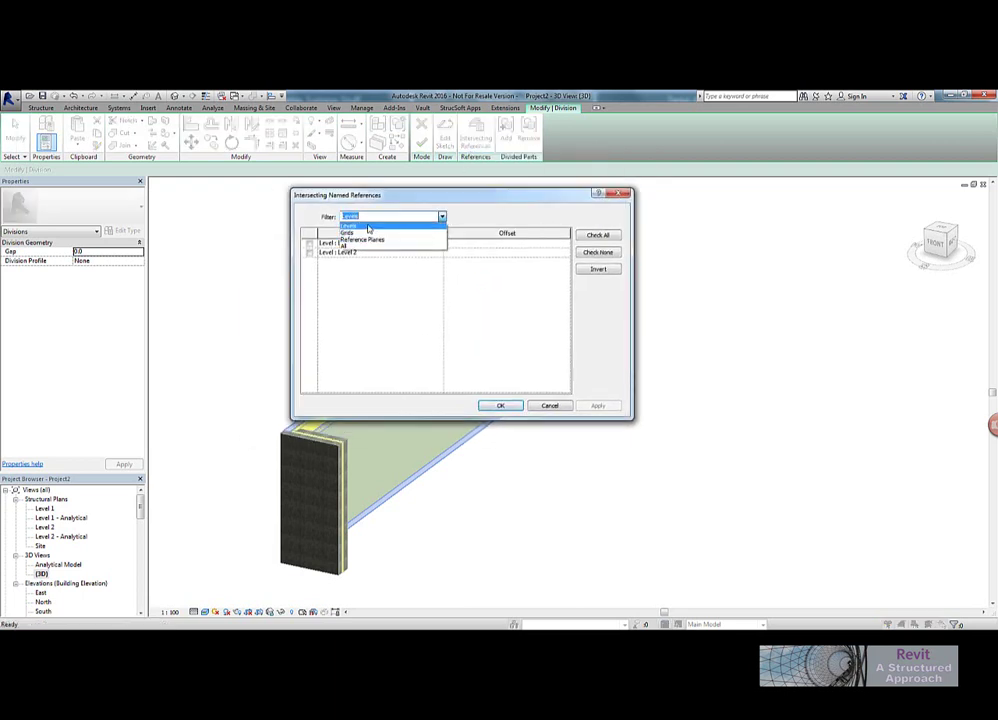
click(352, 249)
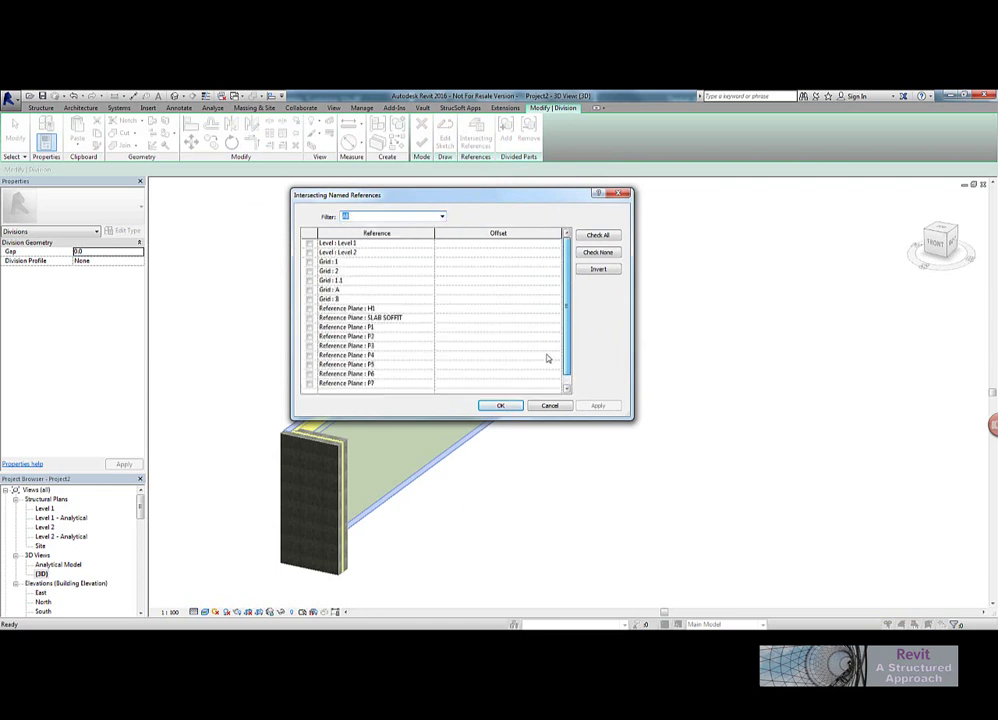
scroll(375, 305, down, 1)
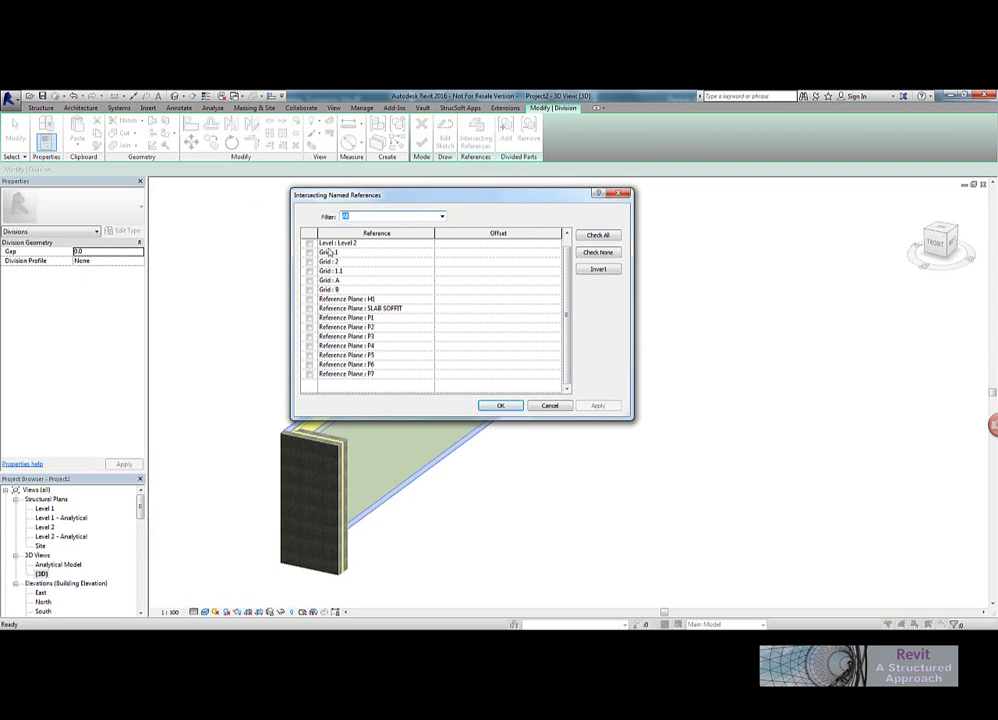
Tick reference planes P1 through P7 as division references, producing a grid across the wall face.
click(349, 319)
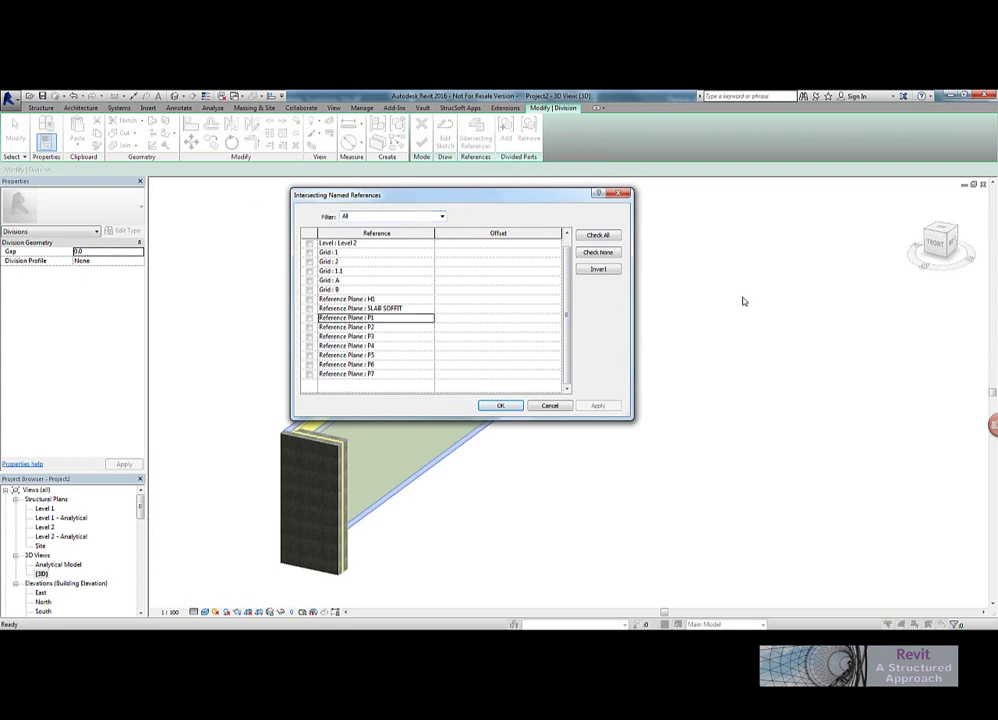
click(309, 318)
click(309, 327)
click(309, 336)
click(309, 355)
click(309, 346)
click(309, 364)
click(309, 373)
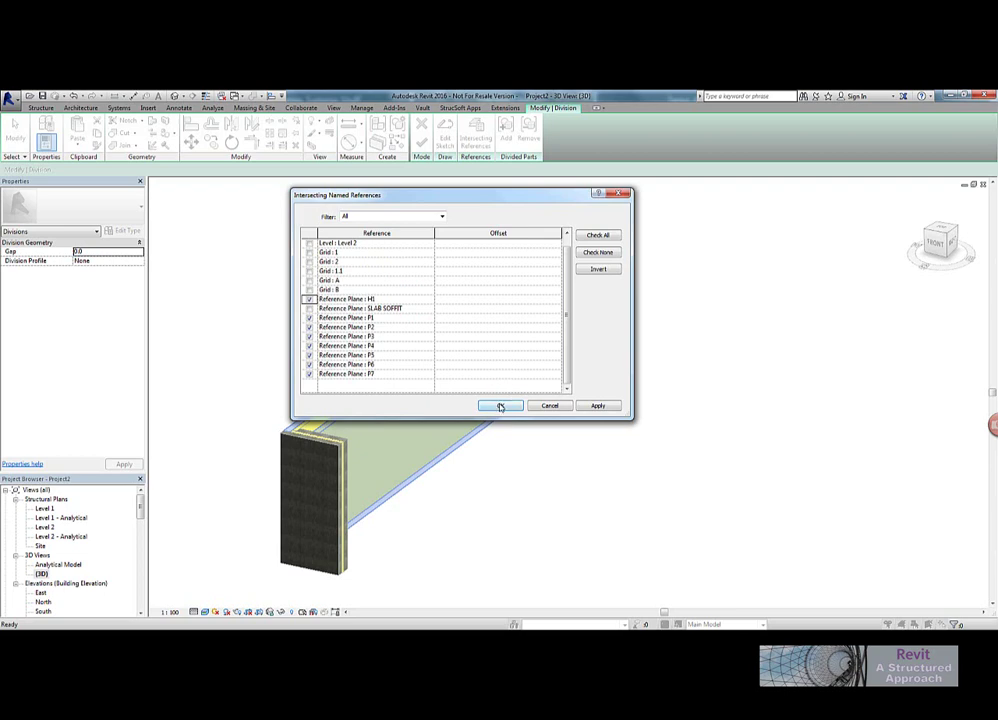
shift+middle_drag(668, 477, 541, 457)
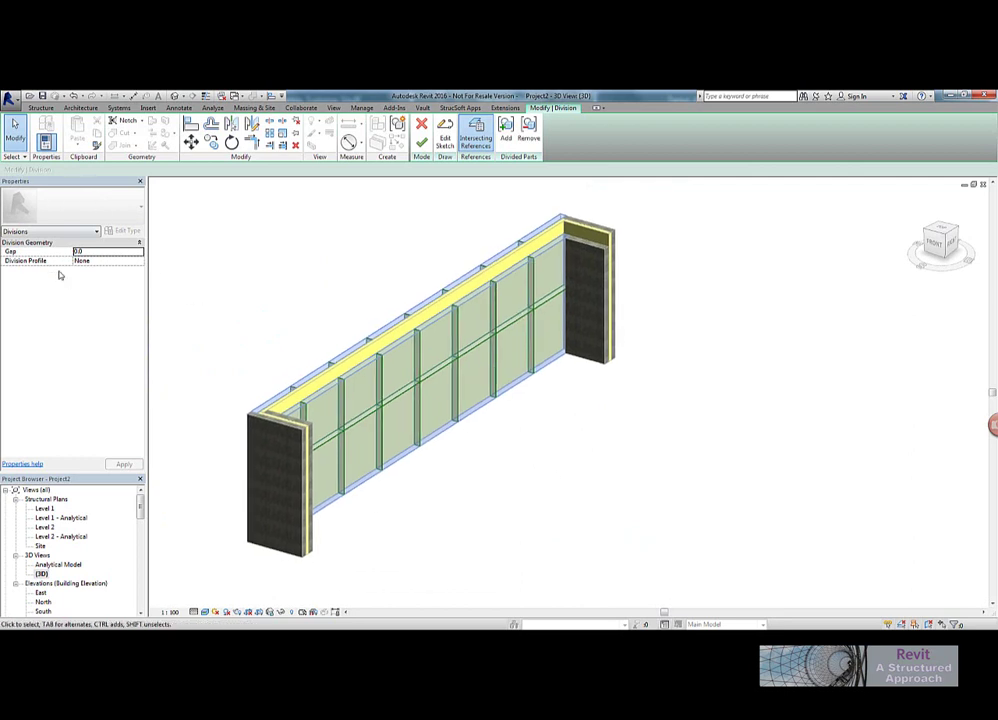
Give the divisions an Angled Step profile, Complementary edge match and a 10.0 gap.
click(139, 263)
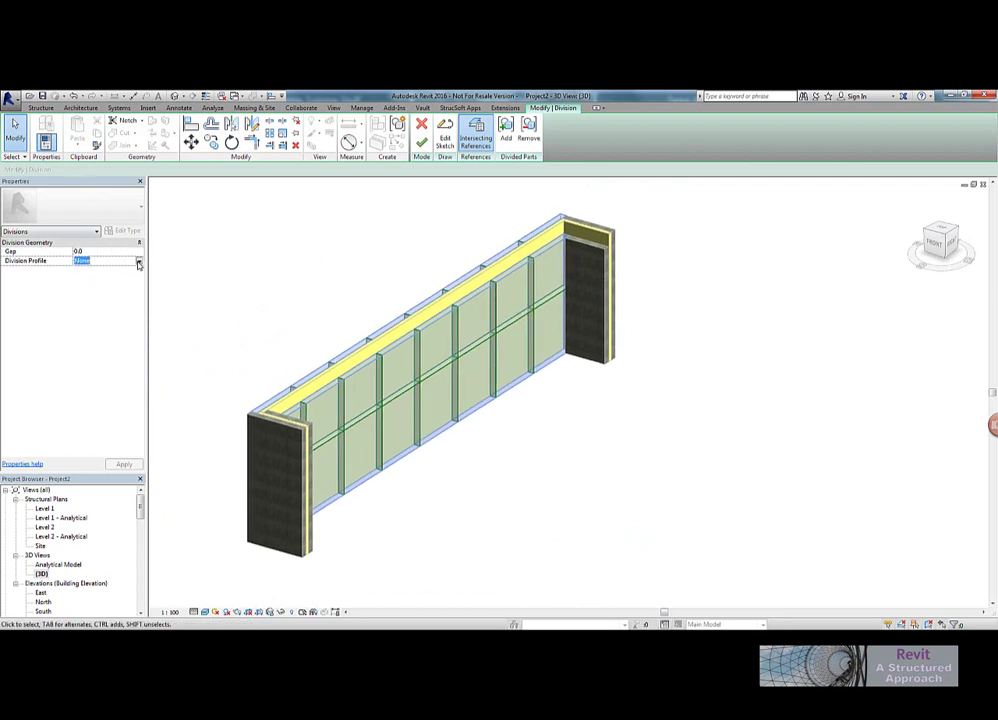
click(139, 262)
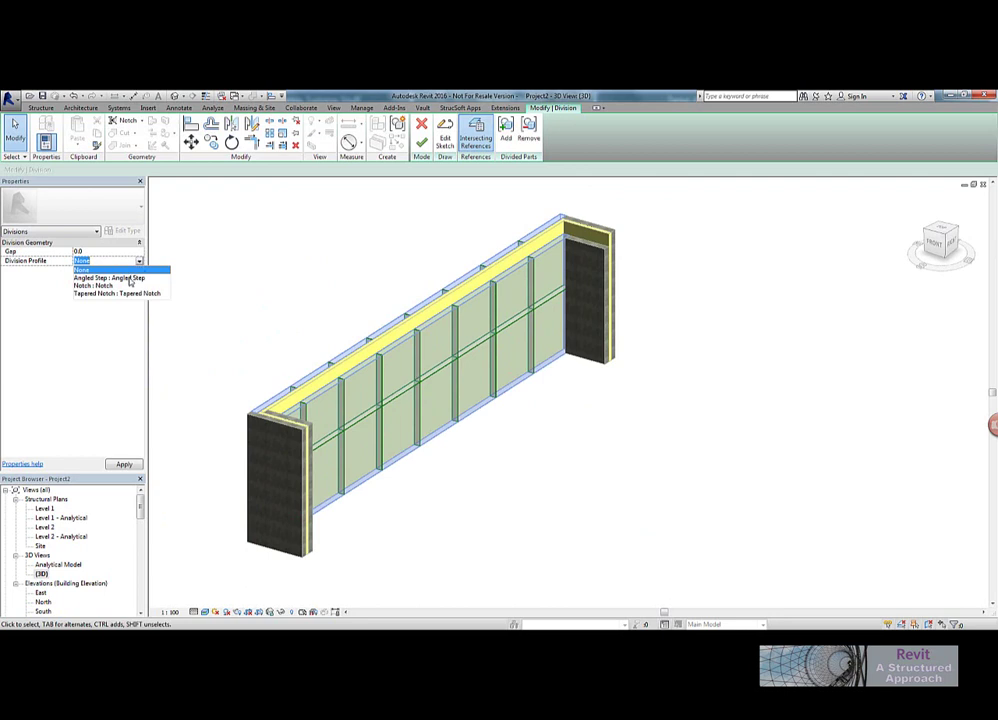
click(129, 279)
scroll(285, 395, up, 6)
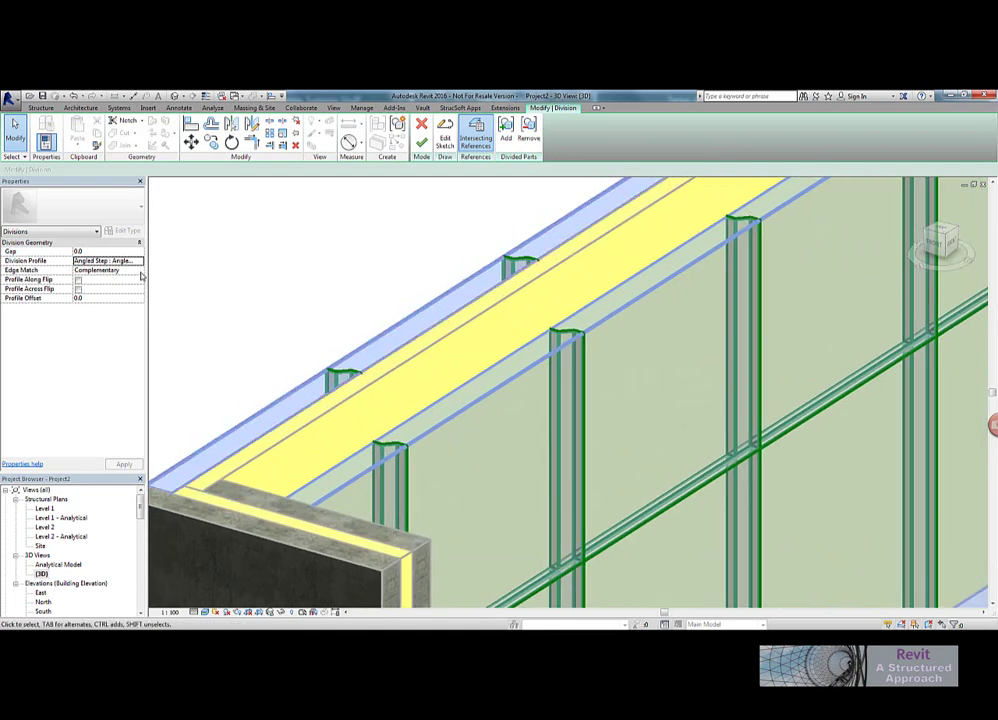
click(140, 270)
click(107, 280)
click(91, 252)
key(Return)
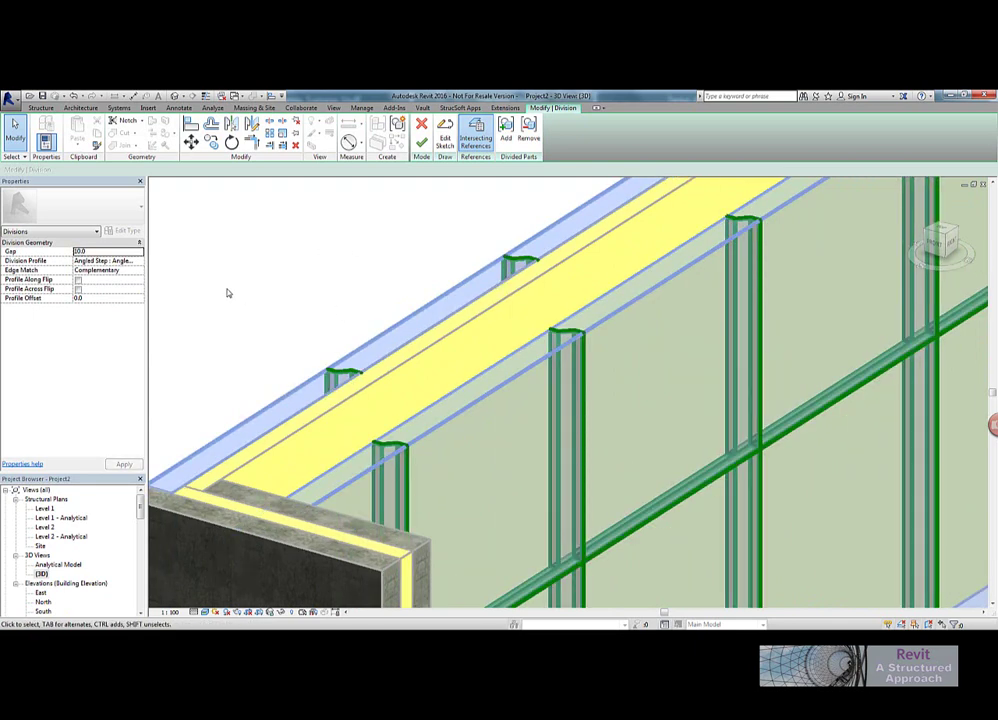
shift+middle_drag(307, 300, 339, 247)
Finish the division edit, then zoom out and orbit to see the whole panelled wall.
scroll(288, 317, down, 3)
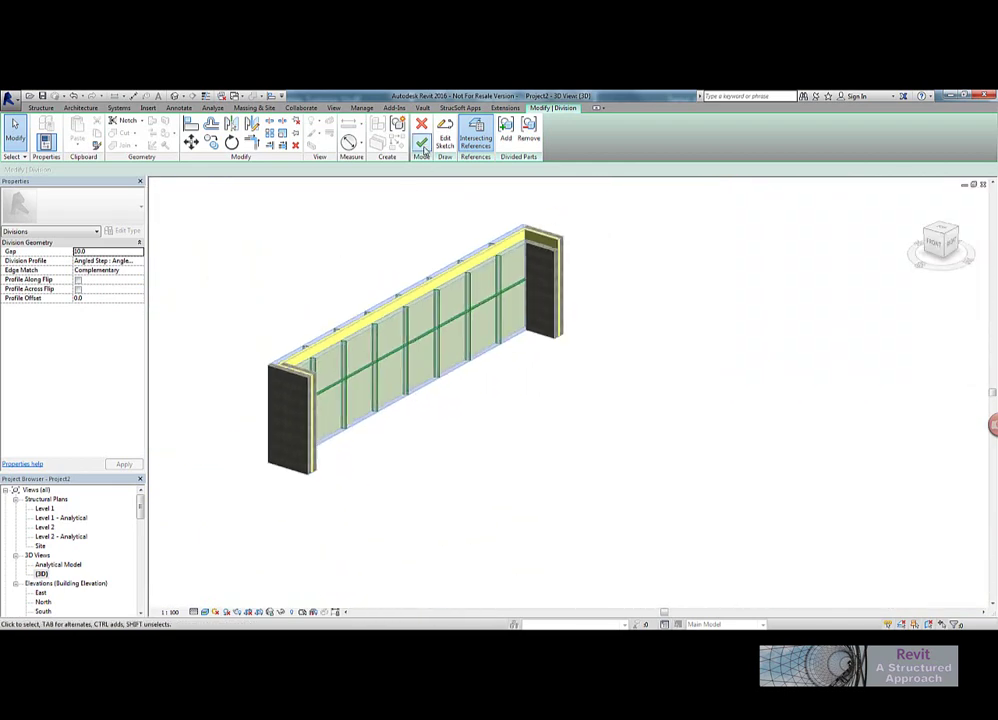
click(421, 145)
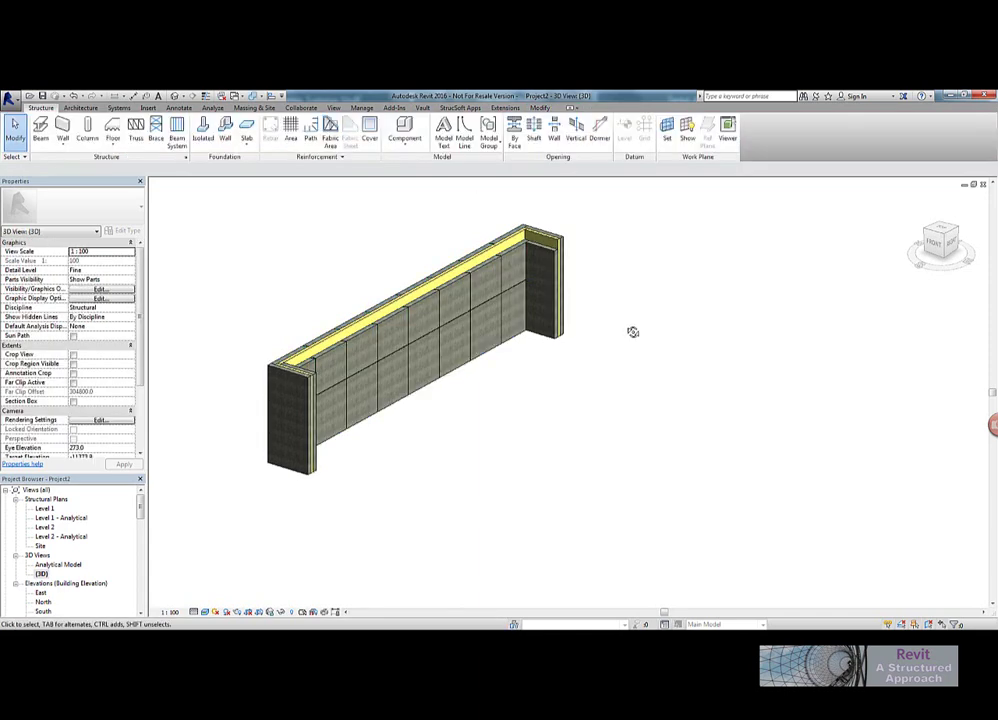
shift+middle_drag(633, 332, 502, 315)
scroll(502, 315, up, 5)
click(410, 345)
mouse_move(410, 345)
shift+middle_down()
mouse_move(408, 353)
mouse_move(392, 334)
shift+middle_up()
scroll(390, 312, up, 5)
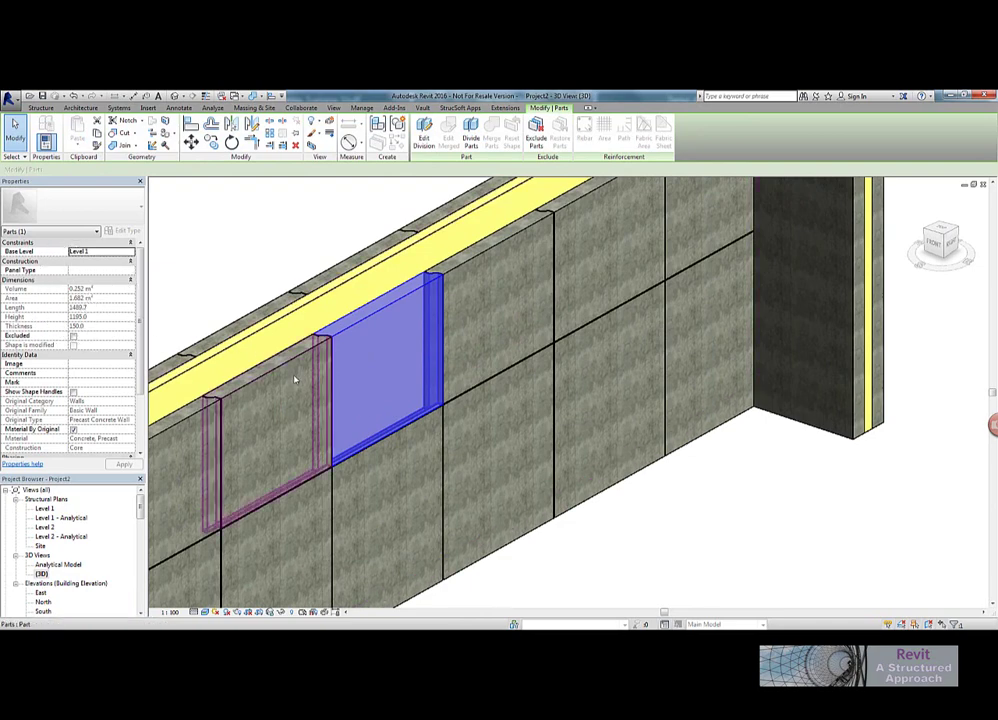
scroll(420, 420, down, 5)
shift+middle_drag(438, 422, 557, 475)
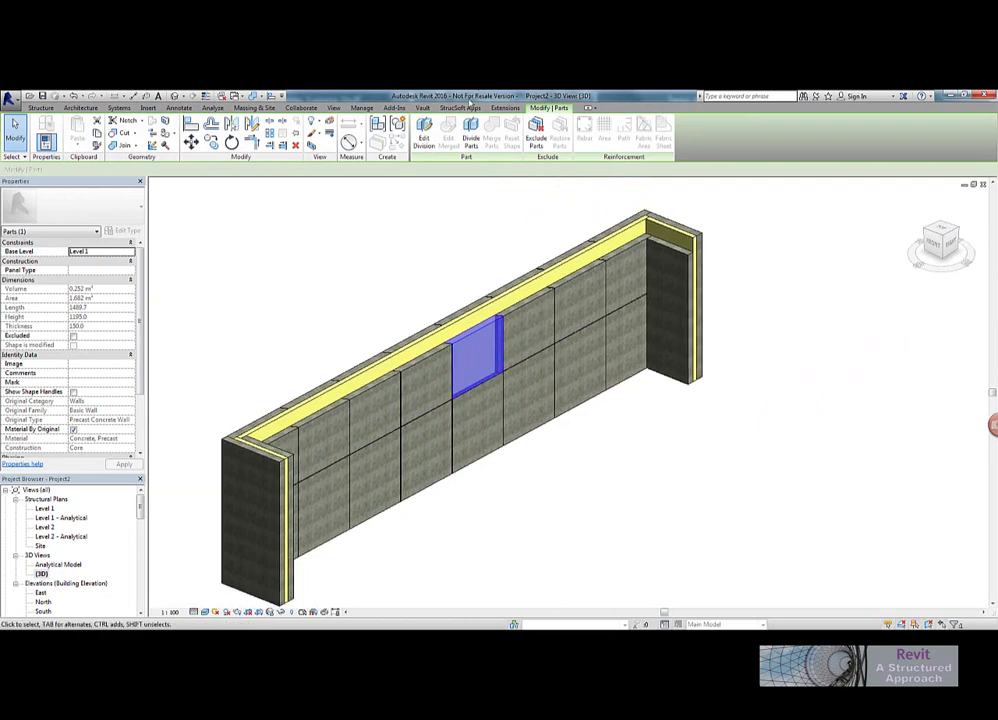
Run Element Positioning on the selected part with the PCP-%E parts naming formula.
click(505, 107)
click(266, 143)
click(285, 203)
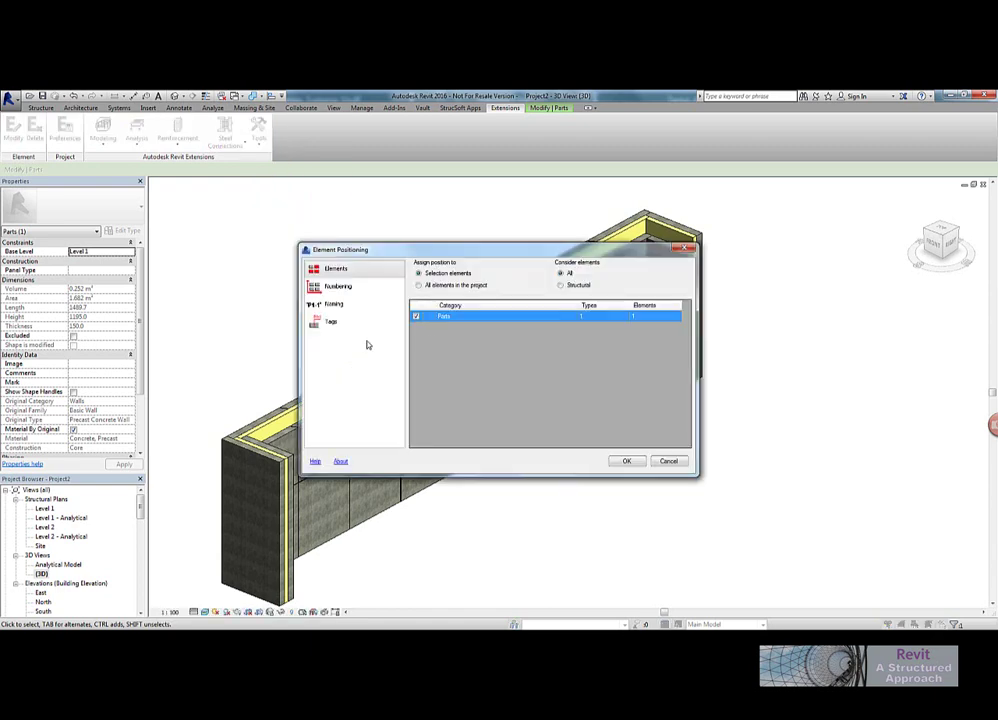
click(340, 287)
click(333, 304)
click(585, 340)
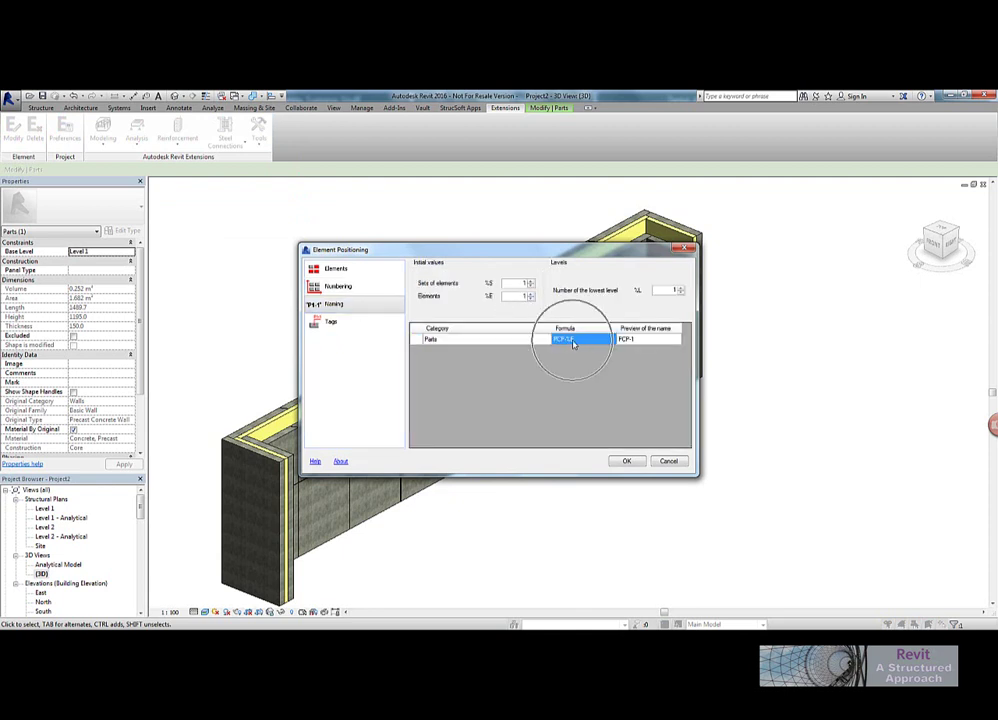
click(629, 462)
click(542, 385)
Inspect the marks of a couple of wall parts, then clear the selection.
click(567, 455)
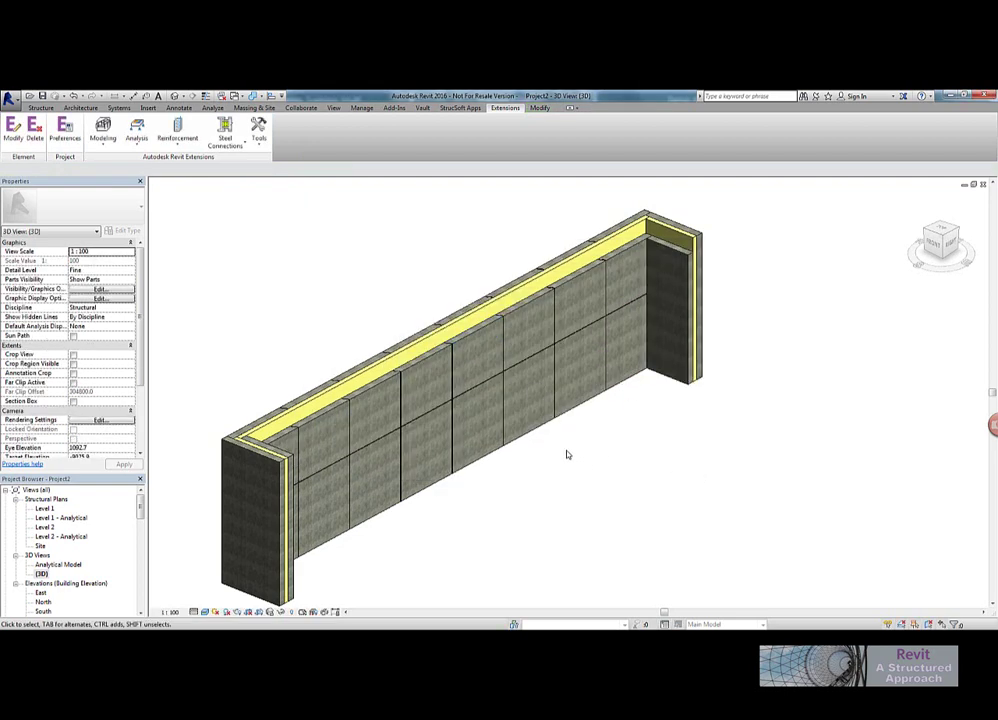
click(520, 405)
scroll(140, 375, down, 4)
scroll(140, 375, up, 4)
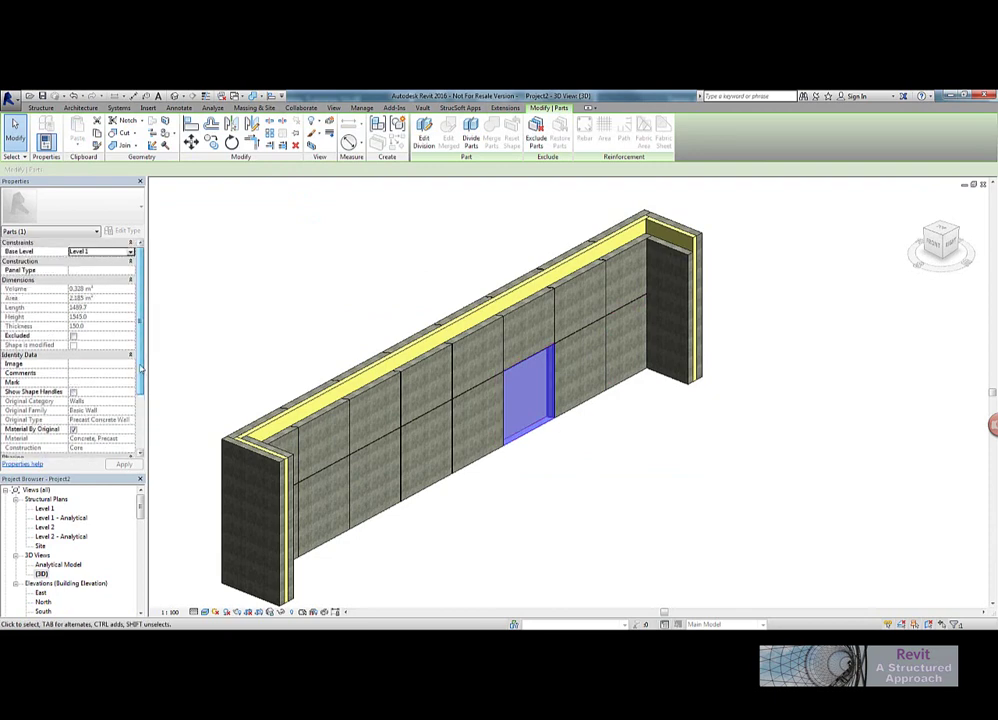
click(395, 401)
click(657, 528)
Rerun Element Positioning on all elements, replacing all marks, and confirm PCP-14 on the upper-left panel.
click(259, 143)
click(290, 203)
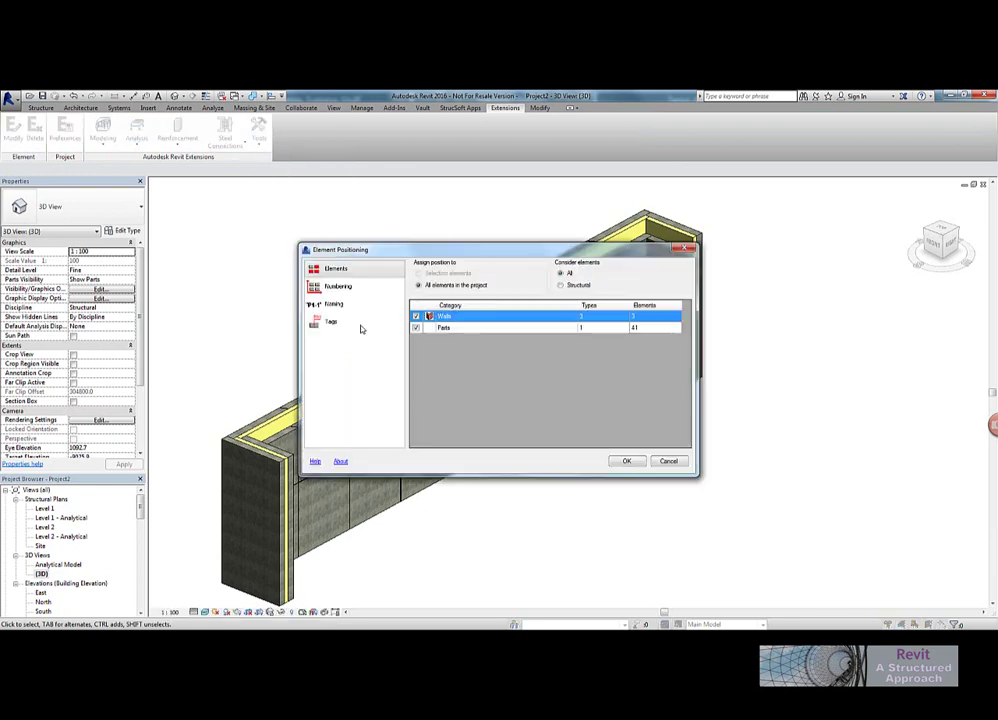
click(628, 461)
click(548, 382)
click(474, 406)
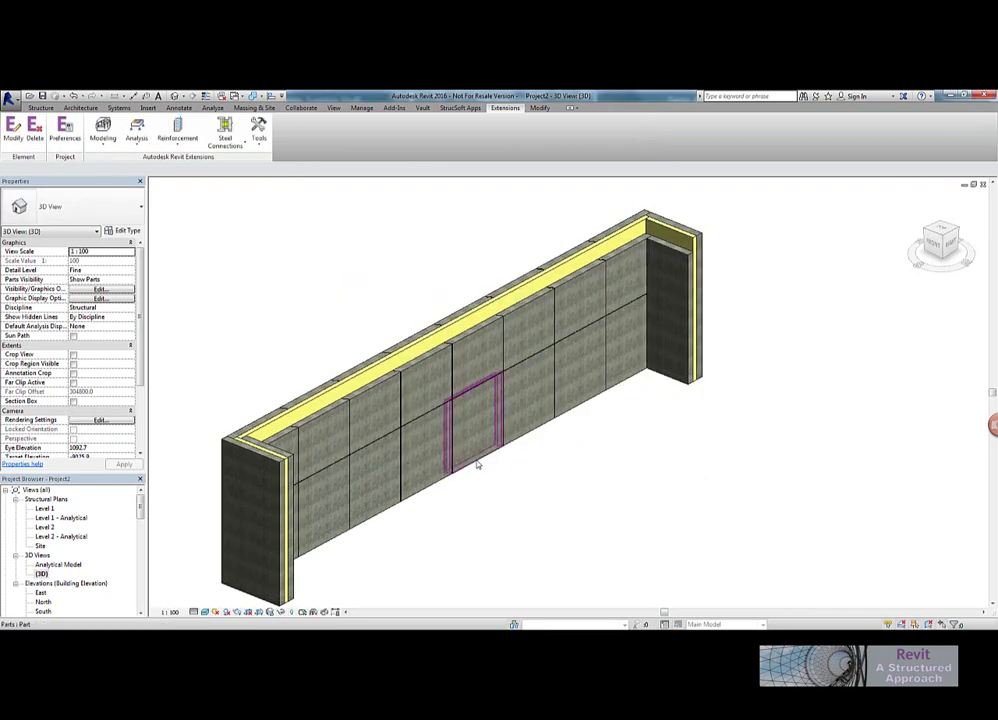
click(478, 461)
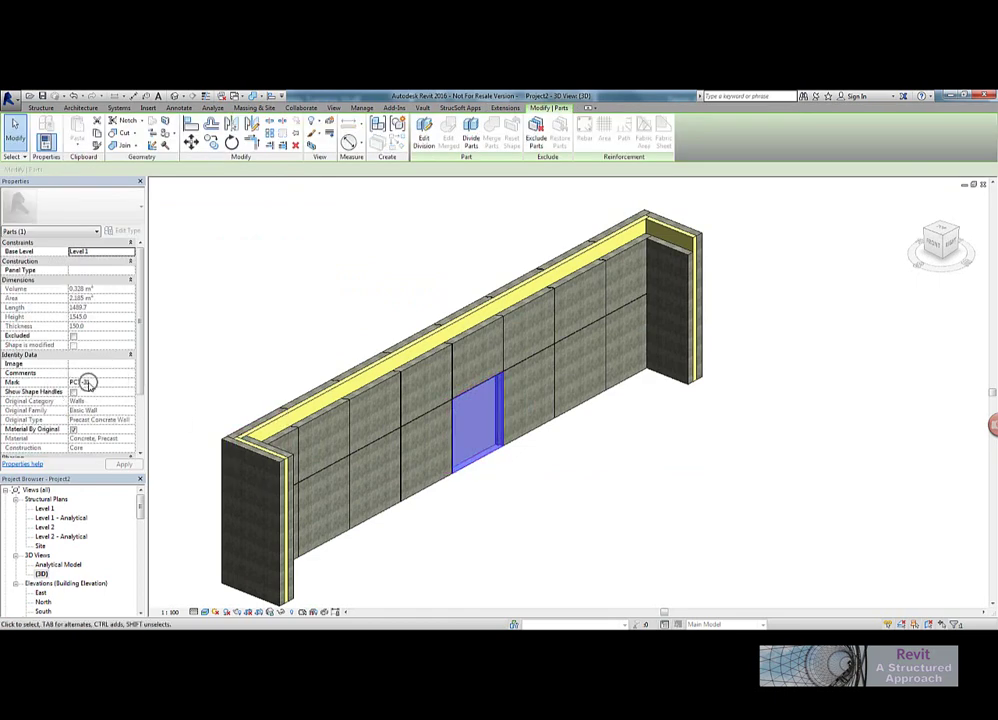
click(318, 432)
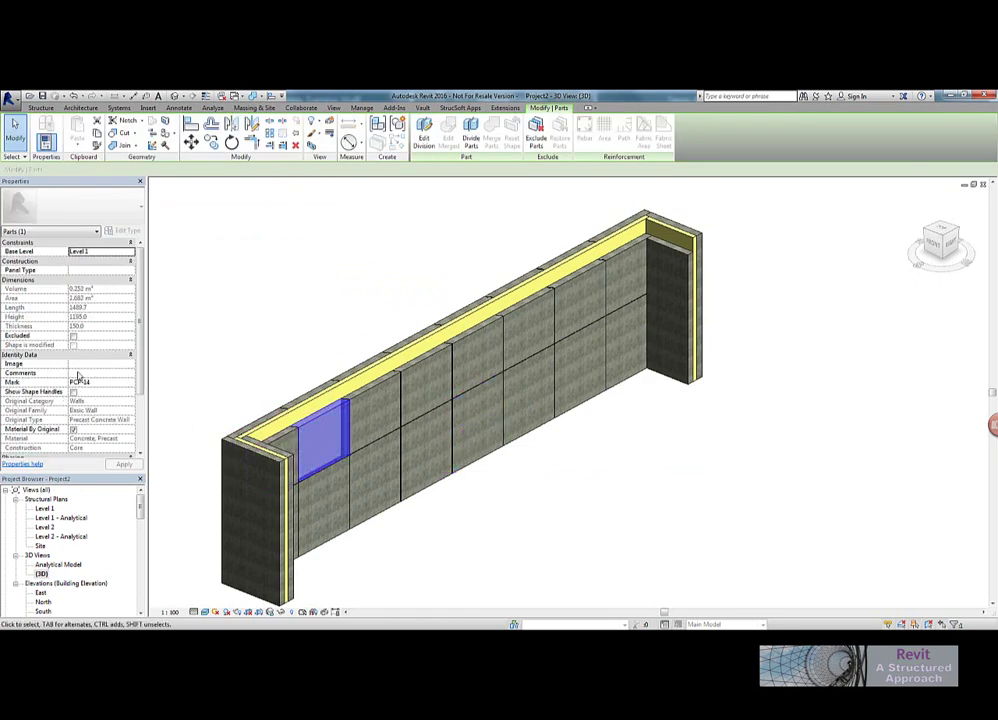
Check another upper wall part, then orbit the wall to a new angle.
click(425, 390)
click(586, 486)
shift+middle_drag(542, 499, 193, 483)
drag(140, 507, 149, 535)
Open the Precast Panel Schedule and sort it by Length, then by Height.
double_click(78, 537)
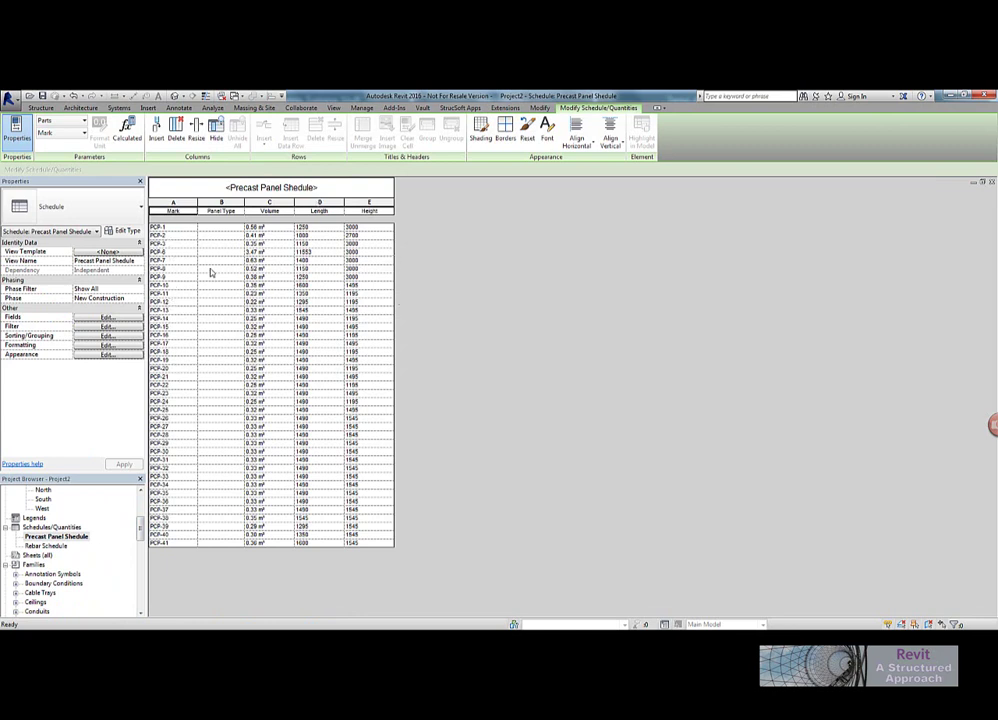
click(118, 336)
click(558, 246)
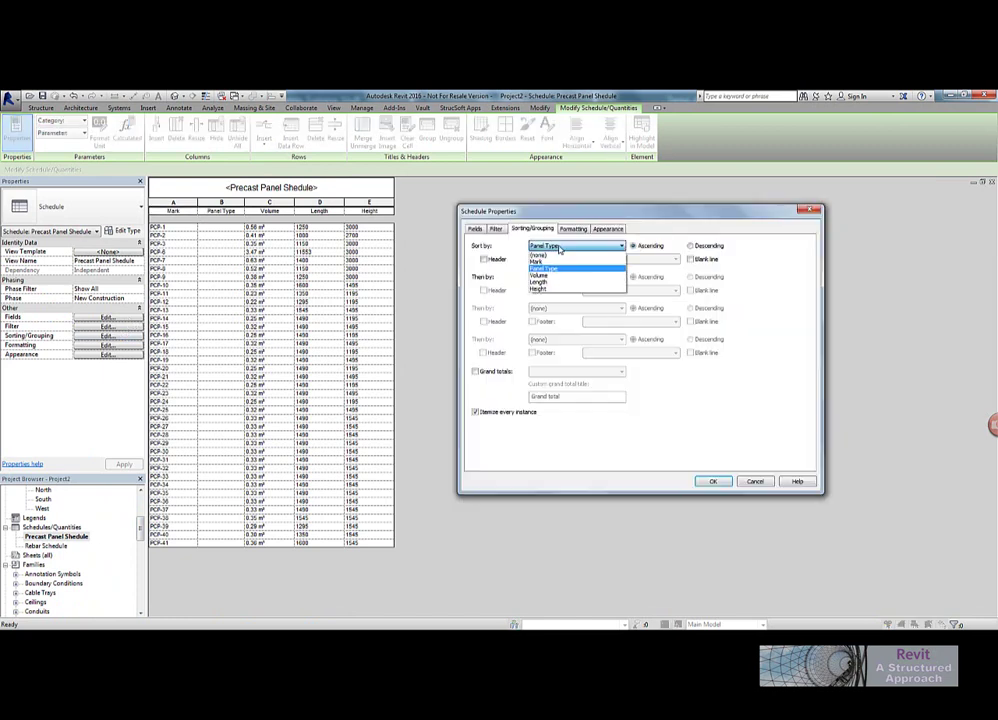
click(550, 283)
click(568, 277)
click(545, 320)
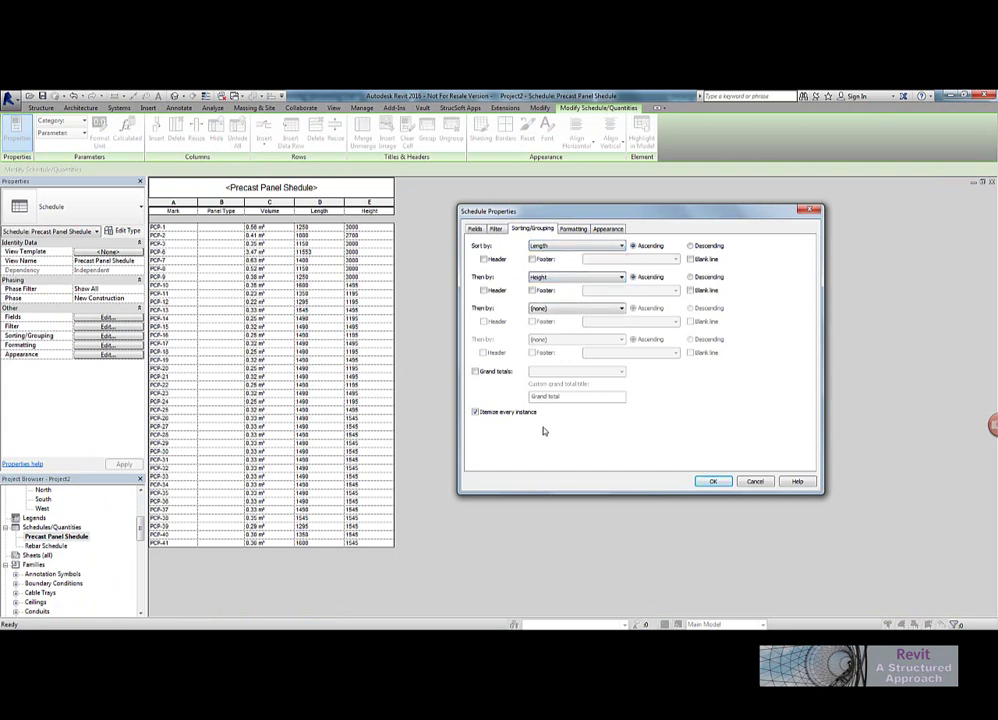
click(724, 481)
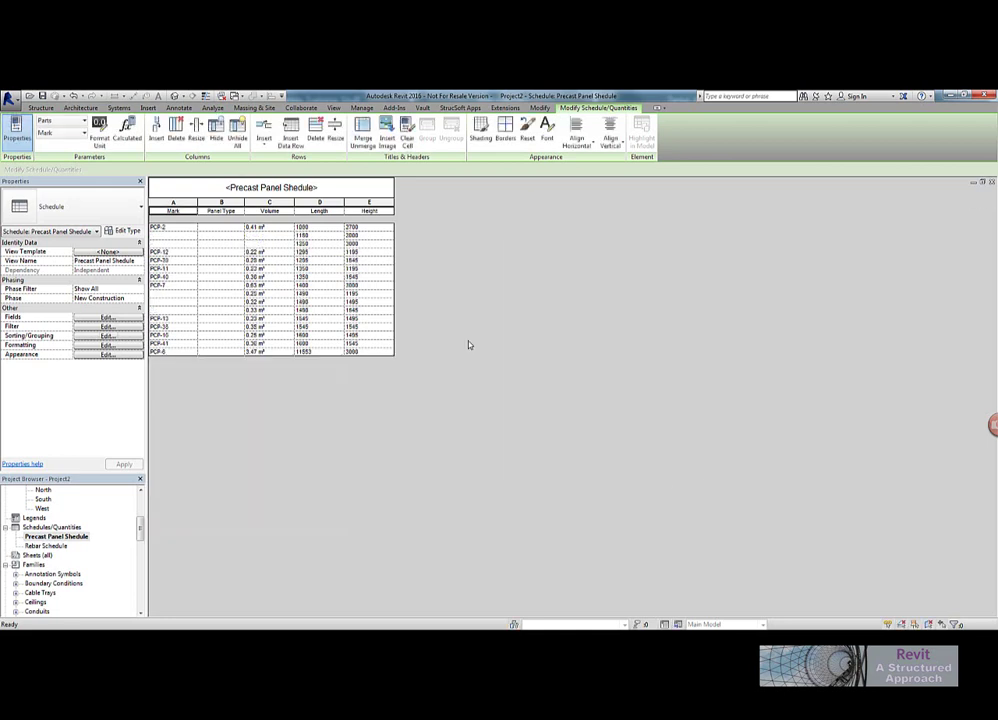
Enter Panel Types P1, P2, P3, P4 and P5 in the schedule's first five rows.
click(206, 227)
text(M1)
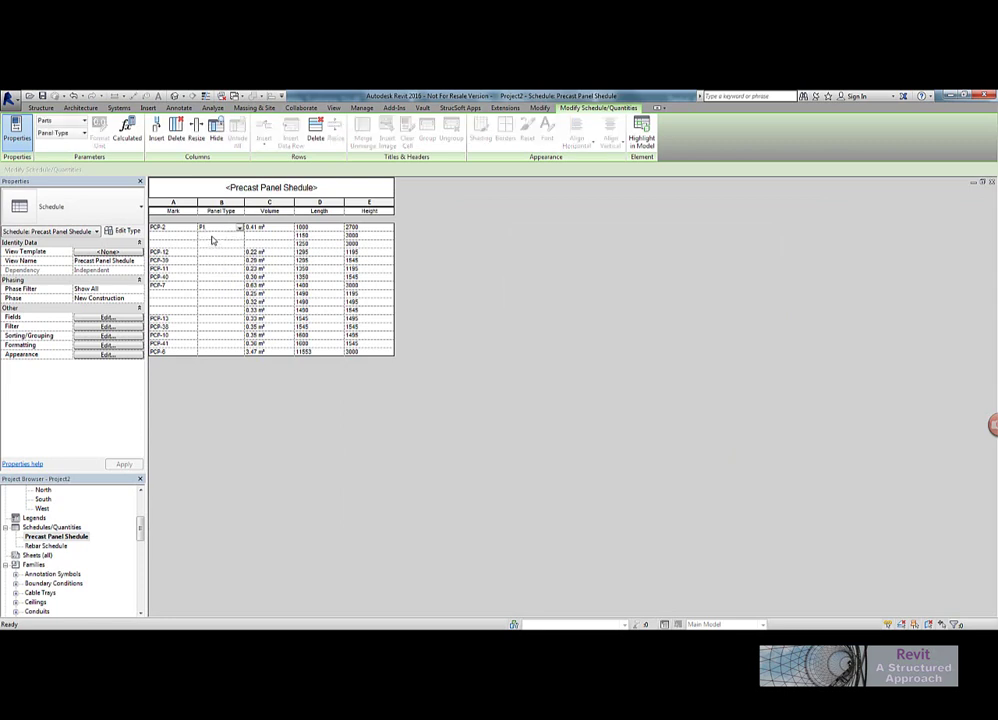
click(213, 237)
text(P2)
click(216, 243)
text(P3)
click(213, 253)
text(P4)
click(212, 260)
text(P5)
click(966, 551)
In the {3D} view, exclude upper middle panel PCP-22 from the wall.
scroll(140, 524, up, 3)
double_click(41, 545)
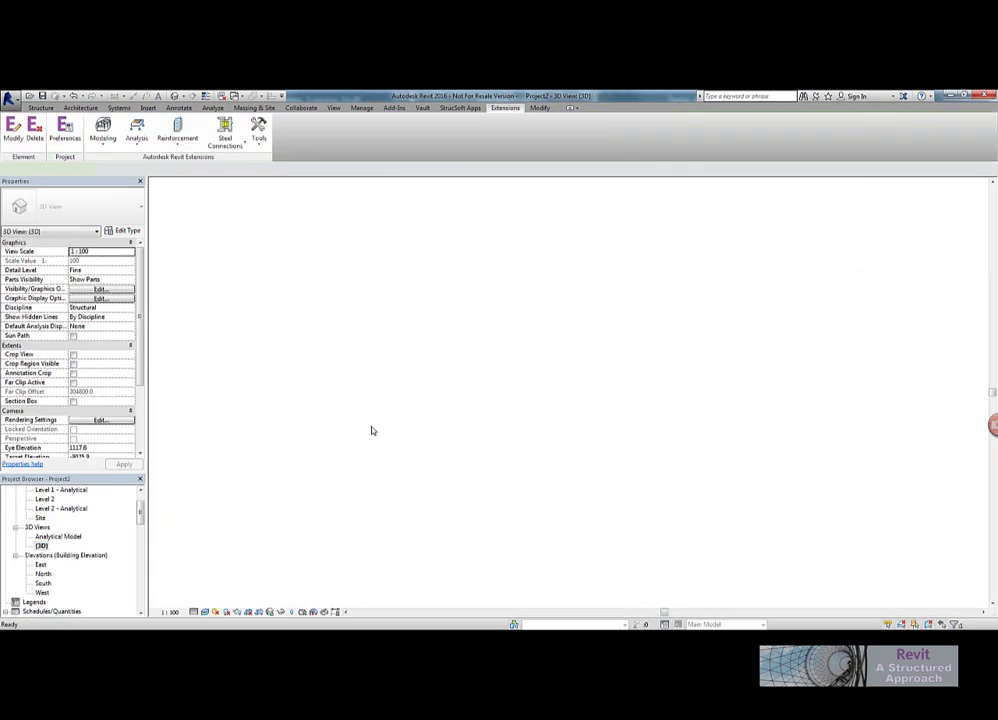
click(440, 382)
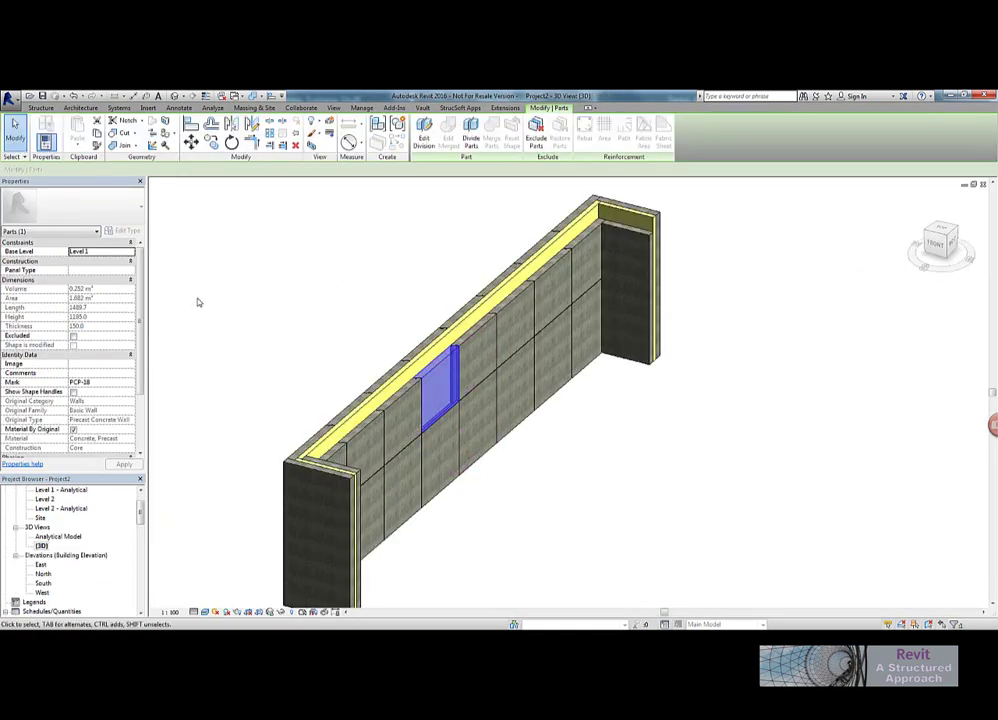
mouse_move(145, 353)
mouse_down()
mouse_move(145, 400)
mouse_move(145, 375)
mouse_up()
scroll(145, 375, up, 5)
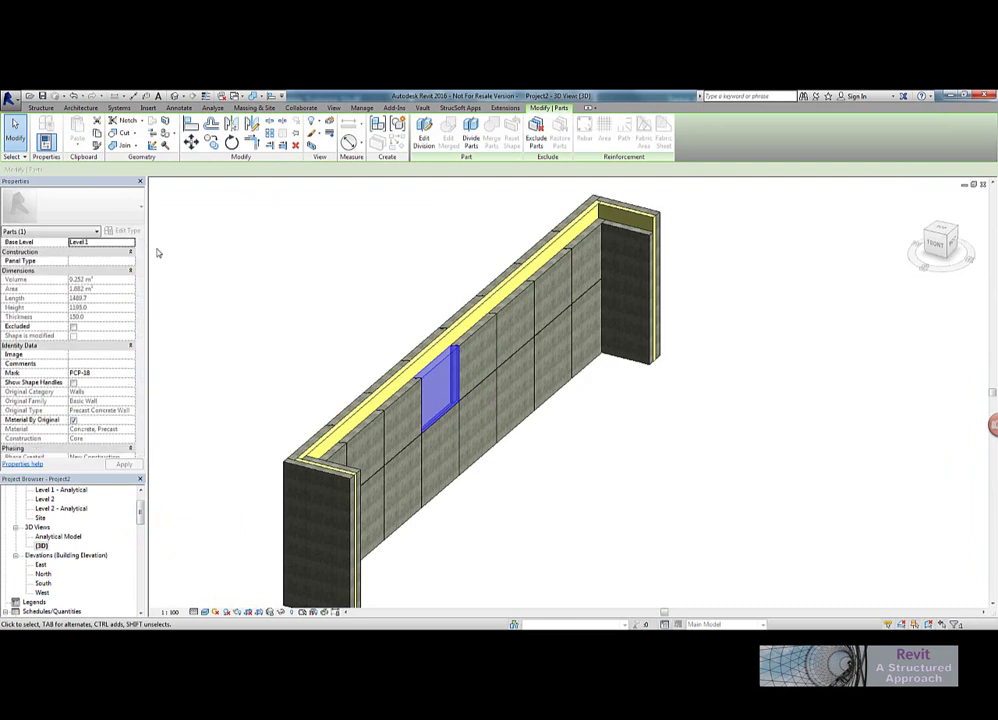
click(244, 262)
shift+middle_drag(618, 352, 533, 313)
click(533, 313)
shift+middle_drag(631, 319, 561, 246)
click(538, 147)
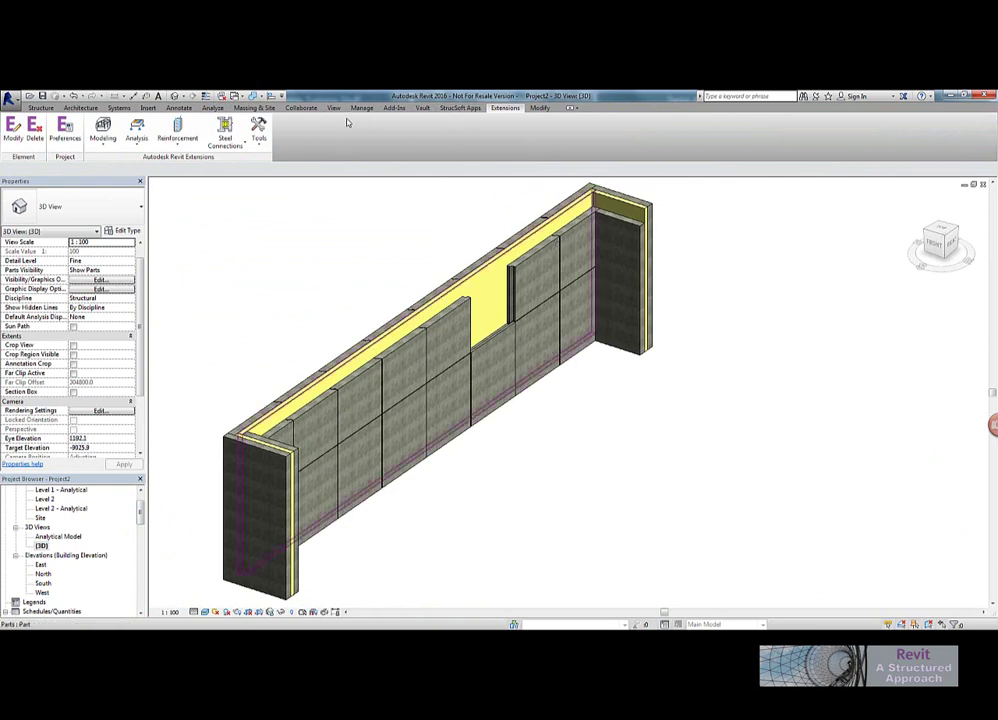
shift+middle_drag(408, 233, 385, 218)
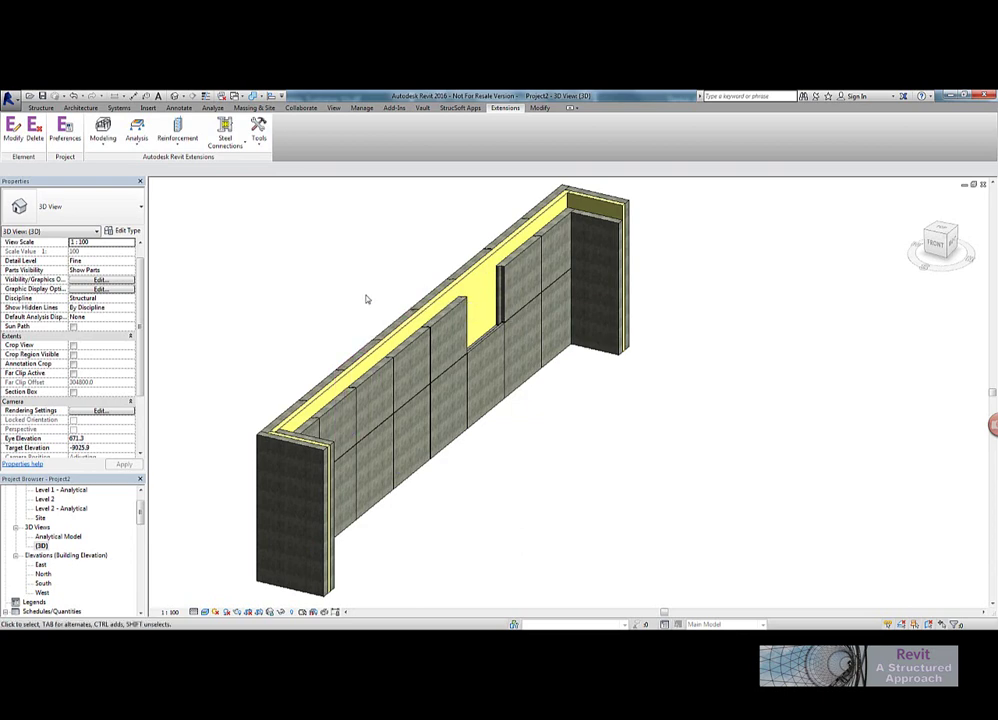
shift+middle_drag(366, 299, 457, 397)
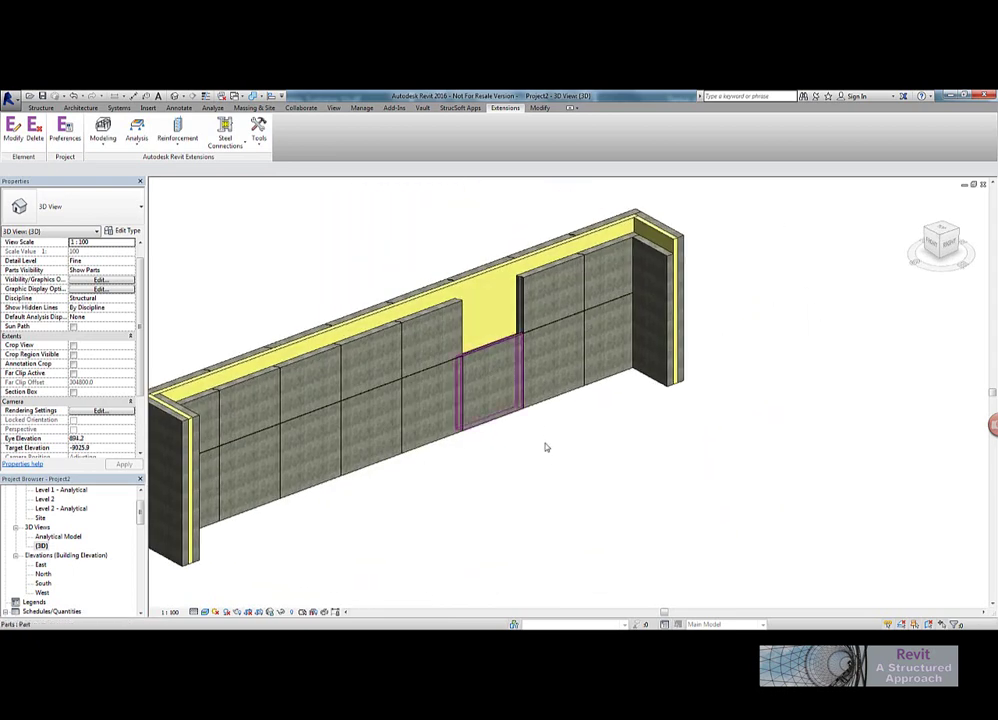
shift+middle_drag(546, 446, 530, 464)
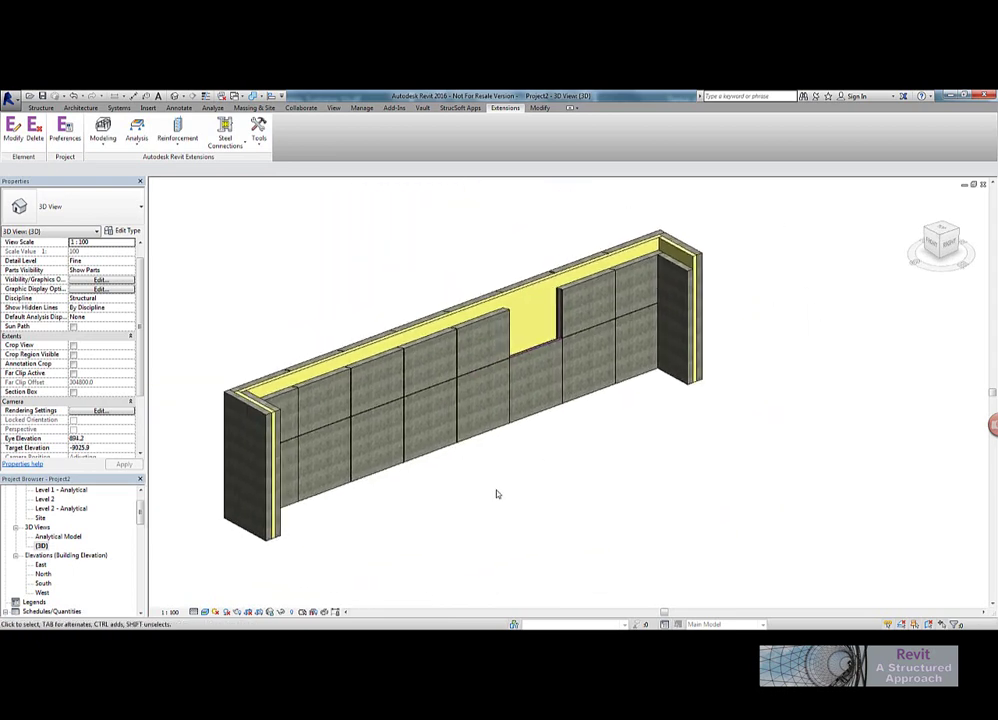